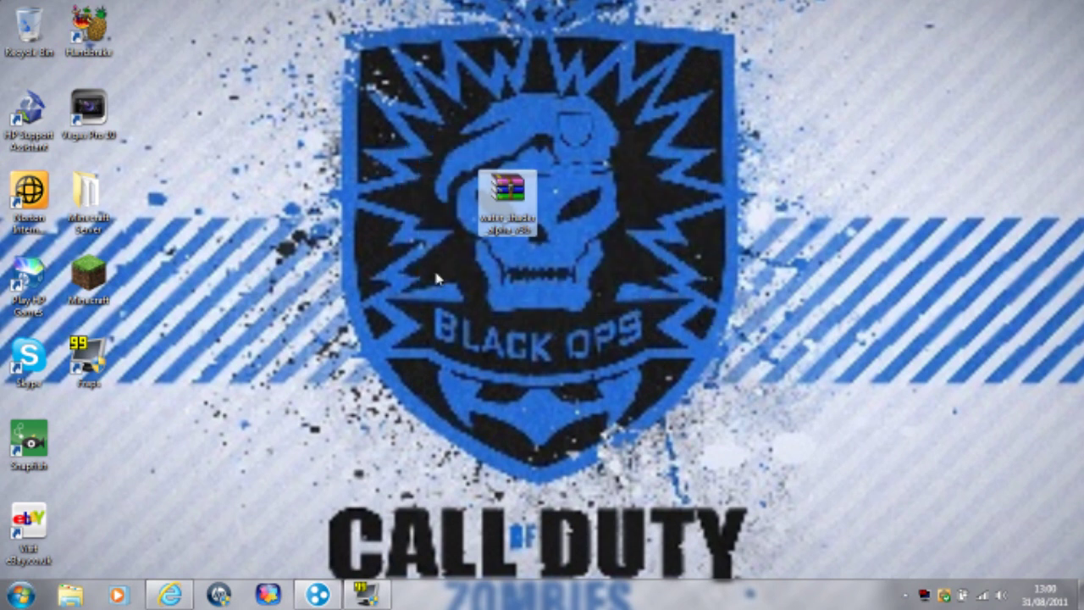
Force a game update in the Minecraft launcher options, then log in to install it and close the game
click(100, 279)
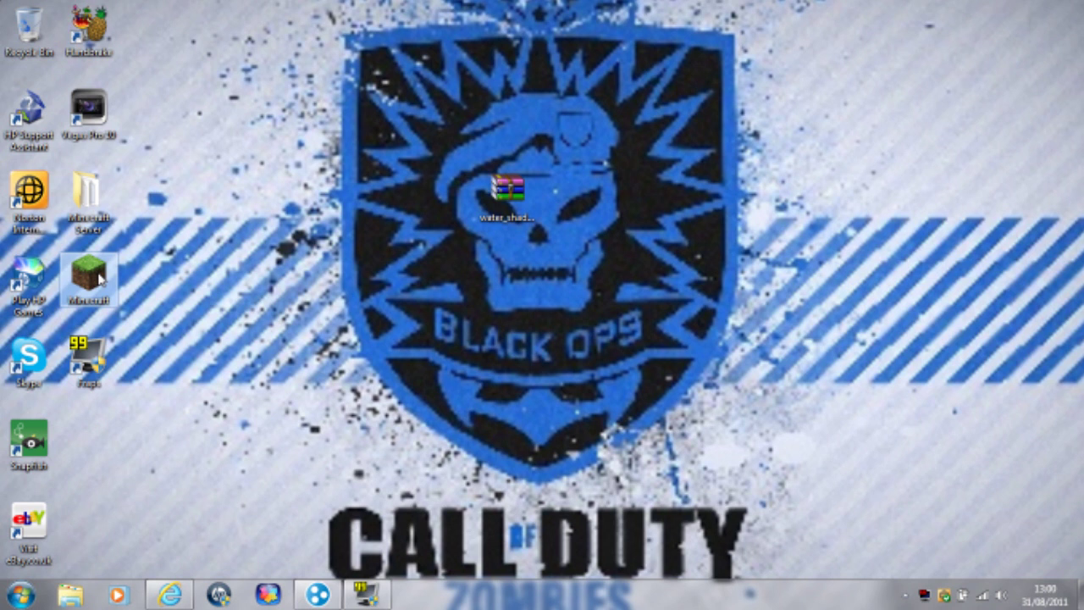
double_click(100, 280)
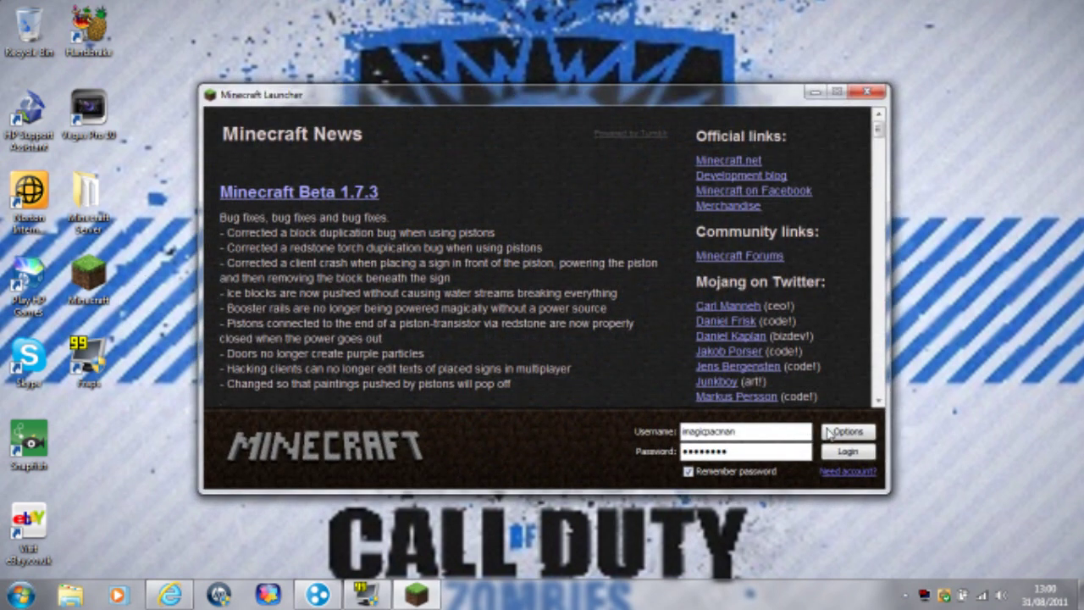
click(828, 433)
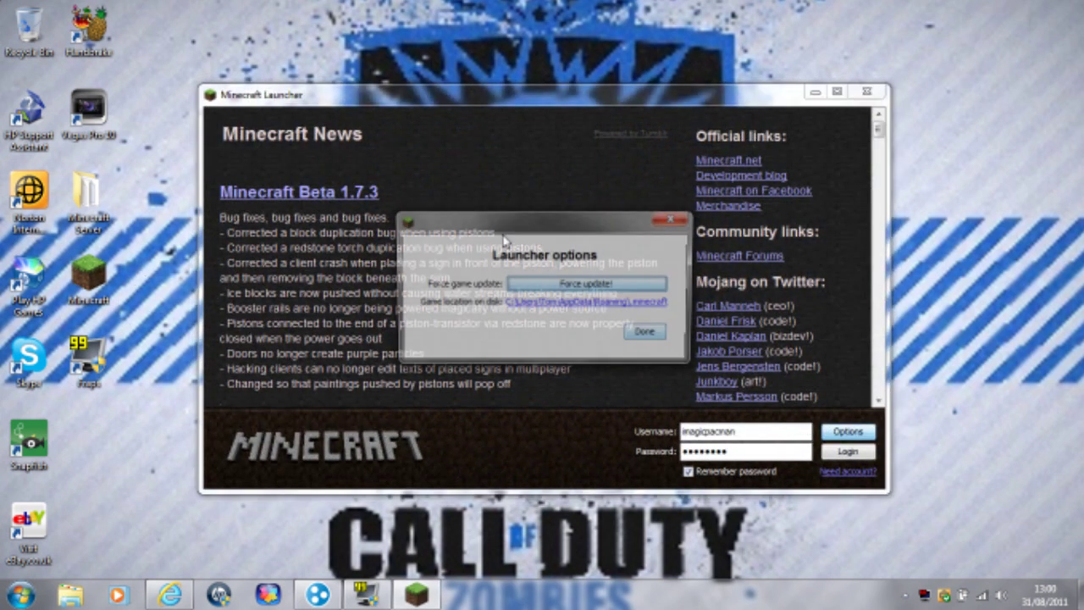
click(570, 285)
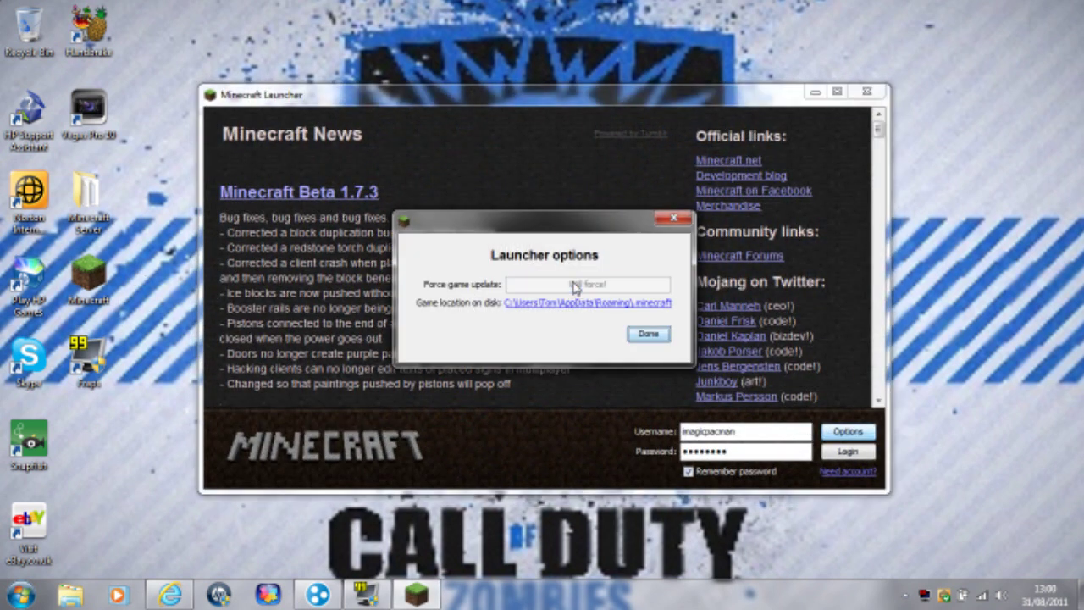
click(665, 338)
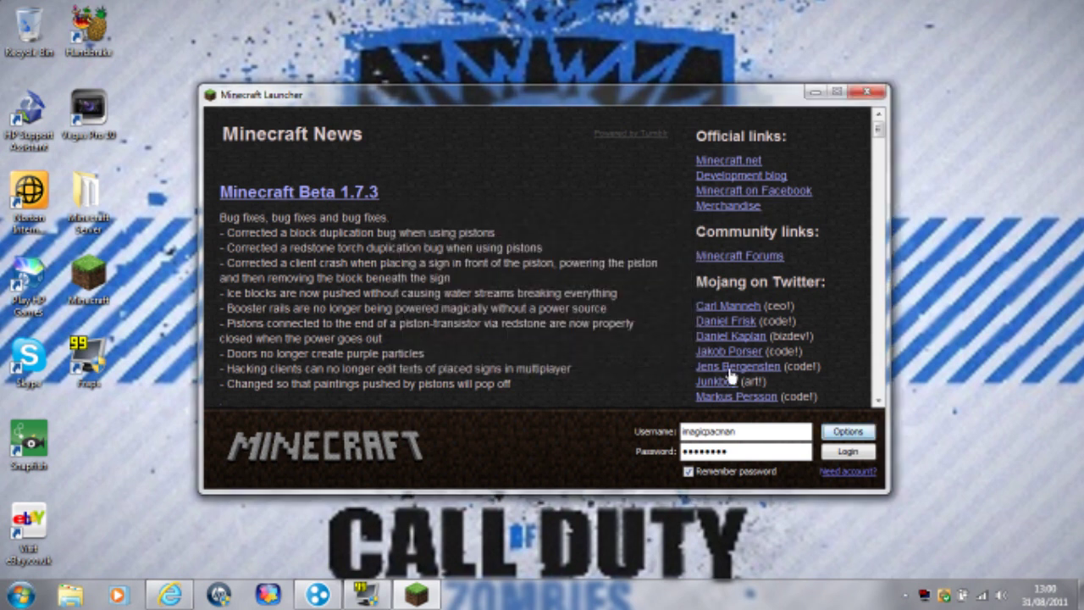
click(836, 455)
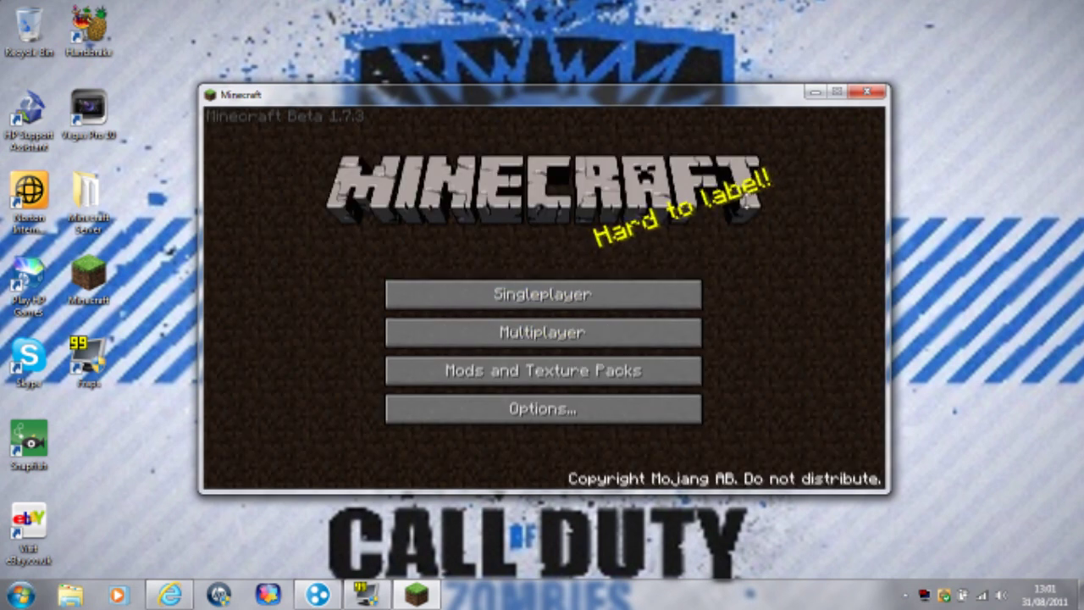
click(864, 90)
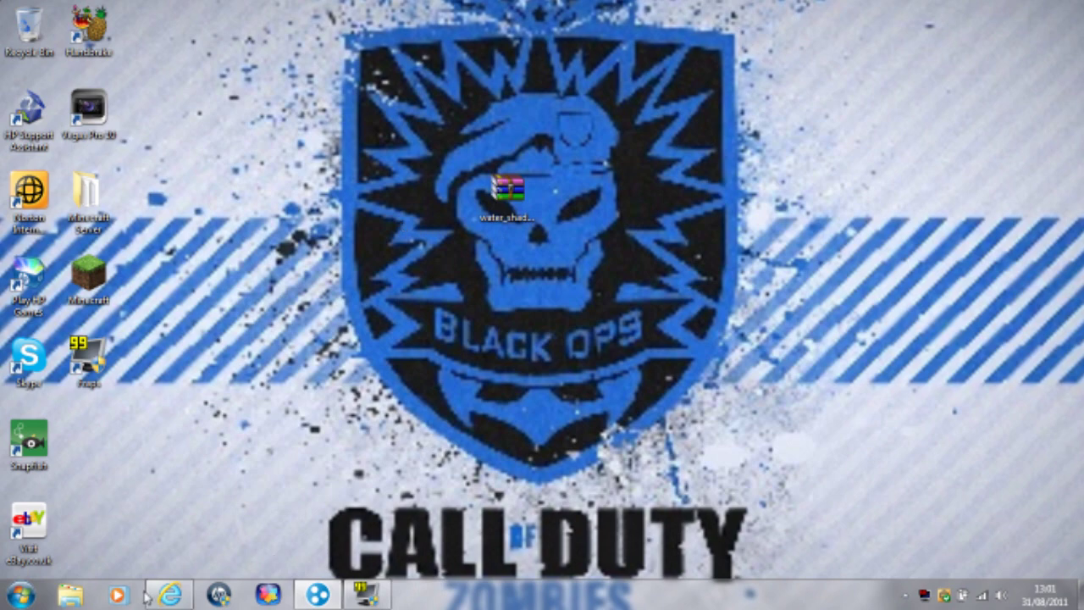
In Internet Explorer, follow the version 3b download link with advertisement through adf.ly to the MediaFire page, and close the browser
click(170, 594)
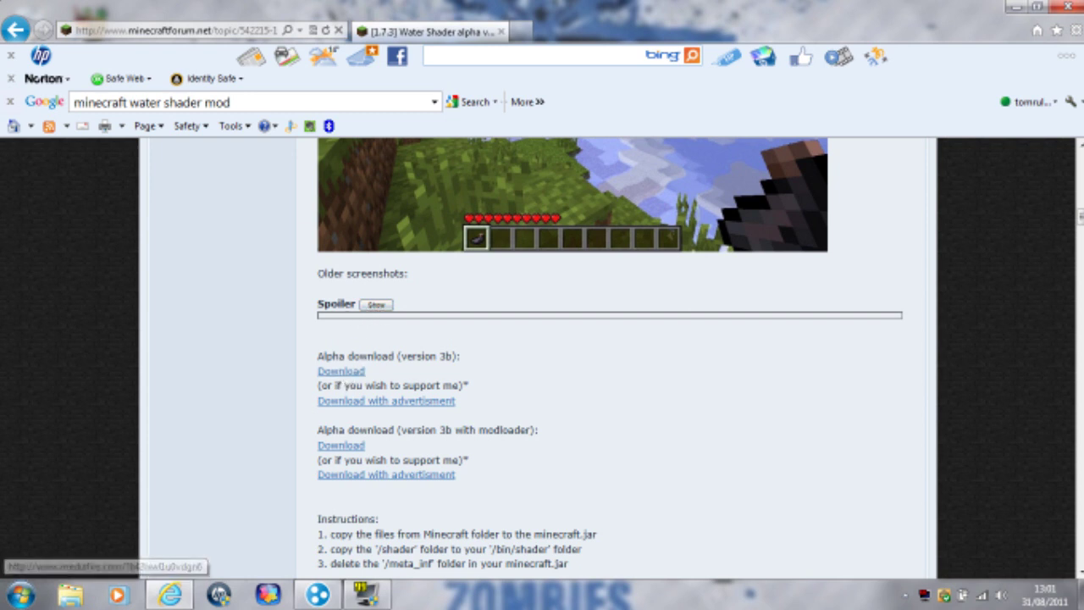
click(420, 402)
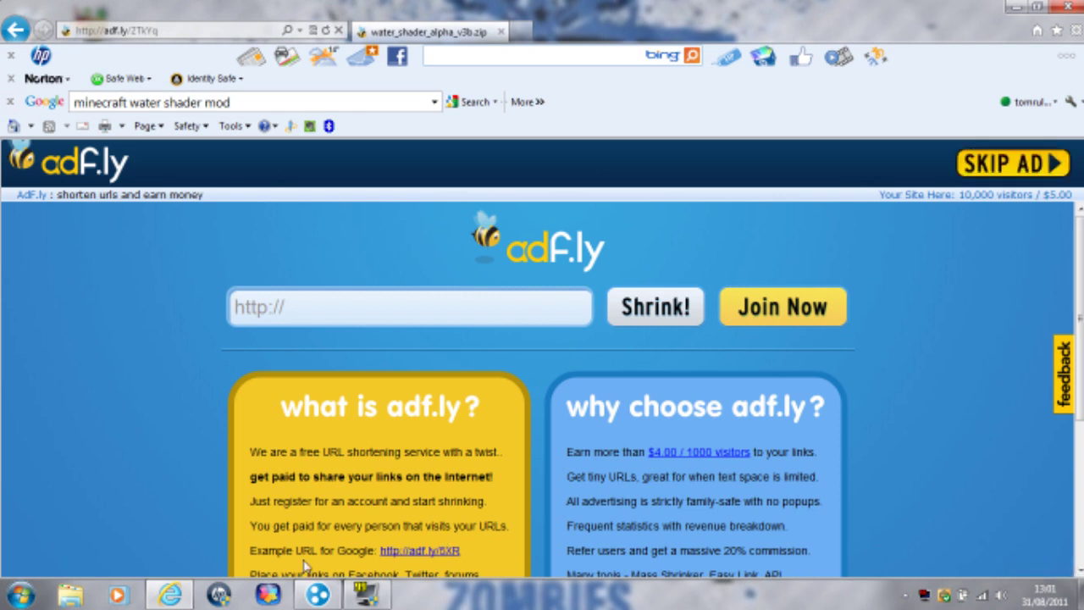
click(989, 171)
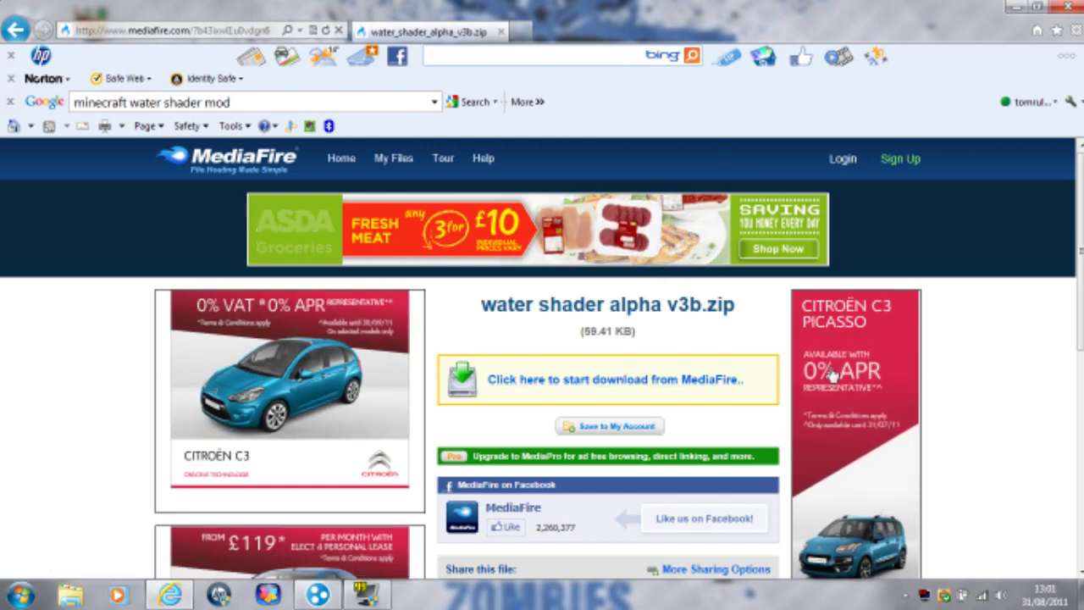
click(502, 33)
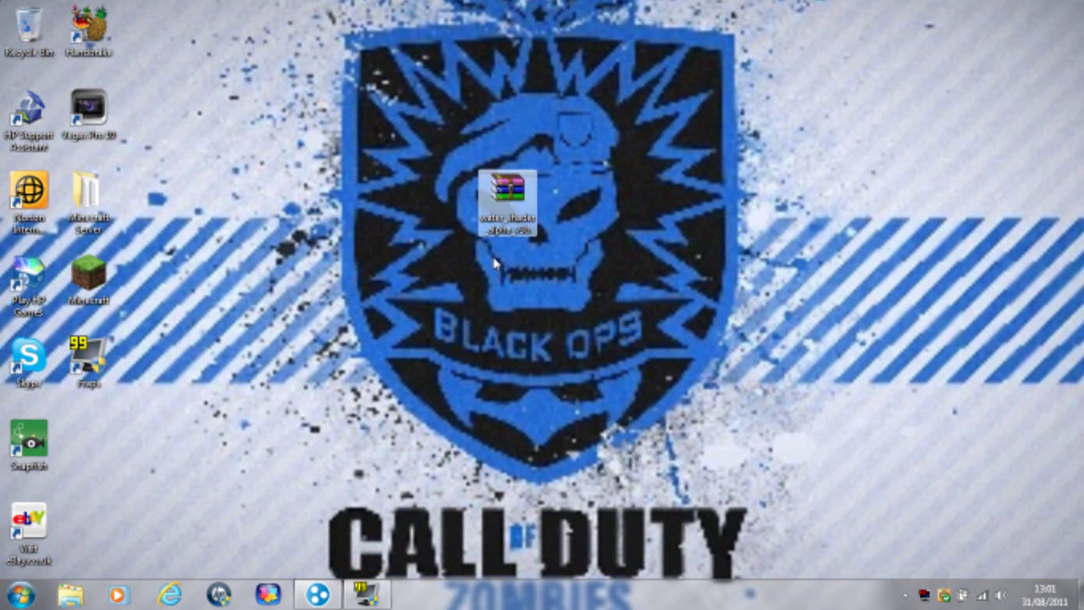
Extract the water shader alpha v3b archive onto the desktop and place the extracted version3b folder beside the archive
right_click(502, 195)
click(542, 238)
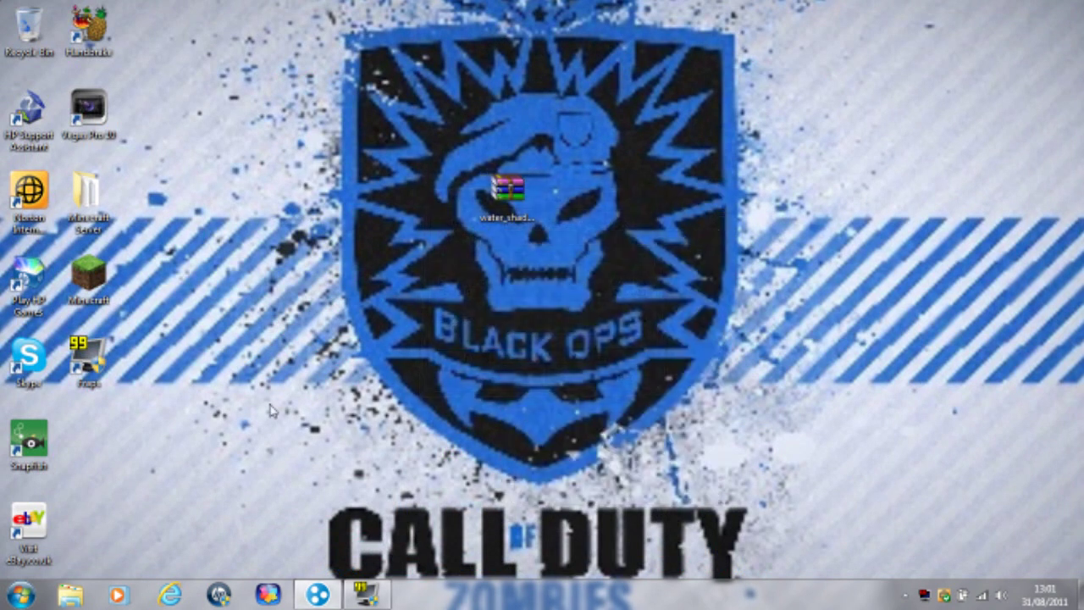
drag(78, 443, 421, 191)
Move the Minecraft and shader folders out of version3b onto the desktop and close the folder window
double_click(426, 190)
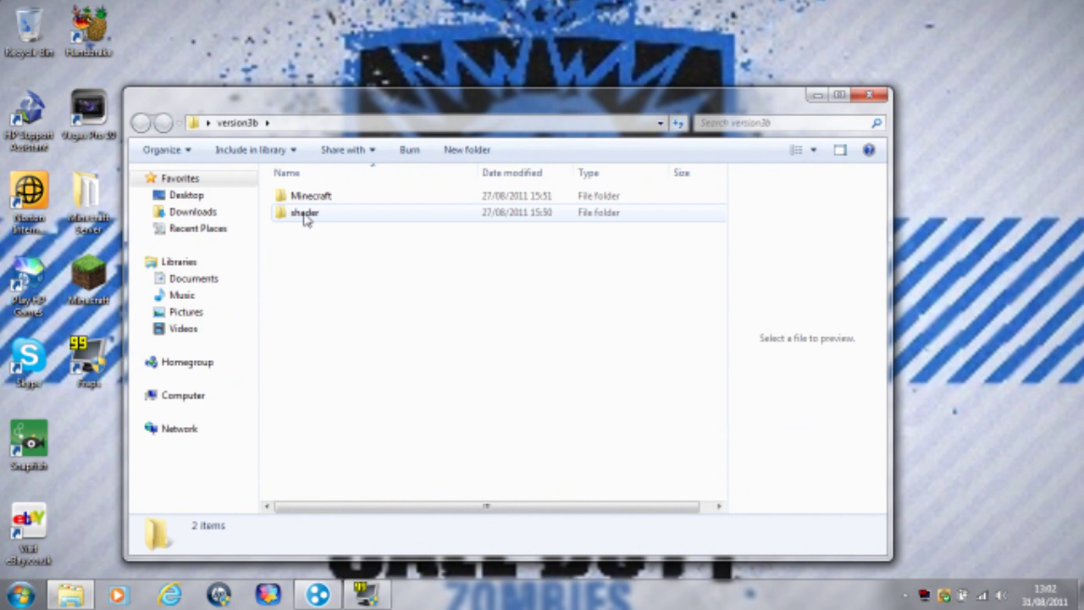
drag(310, 195, 332, 32)
drag(308, 198, 386, 35)
click(872, 99)
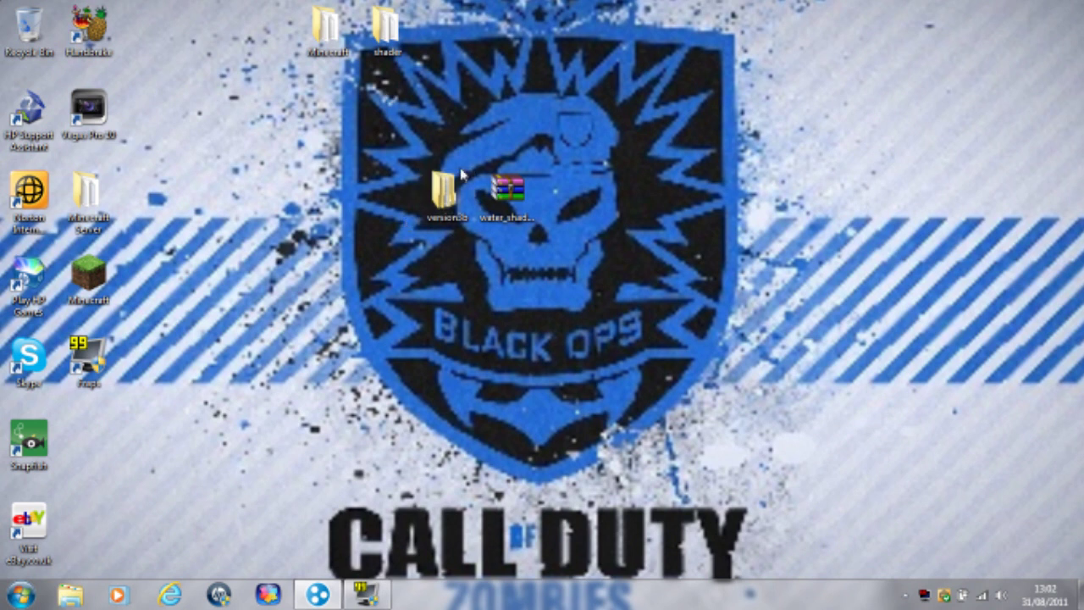
Open the game's data folder by running %AppData%/.minecraft from the Windows Run dialog
click(20, 596)
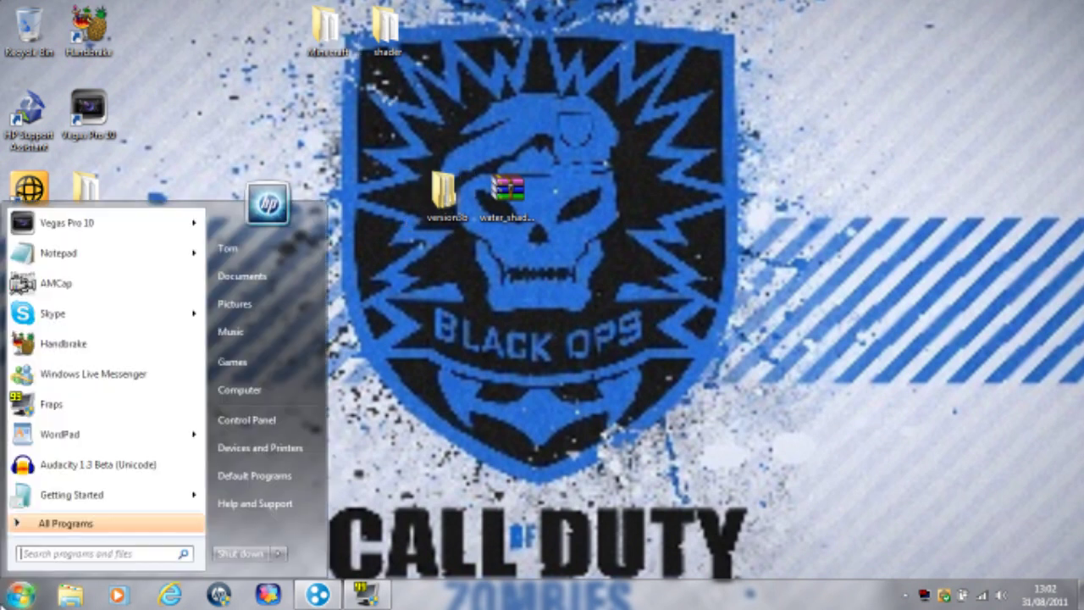
text(run)
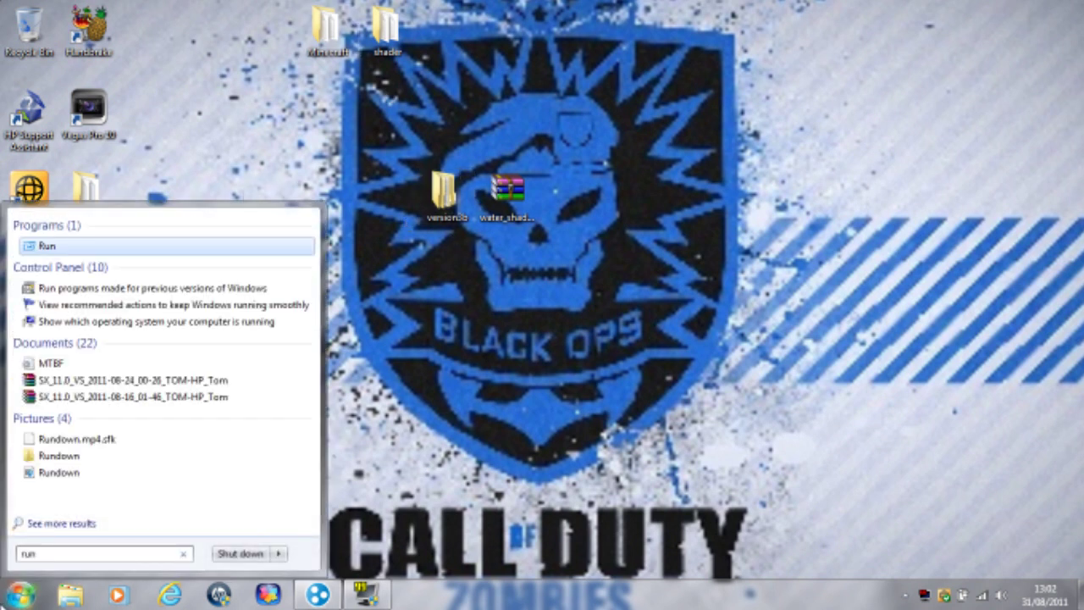
key(Return)
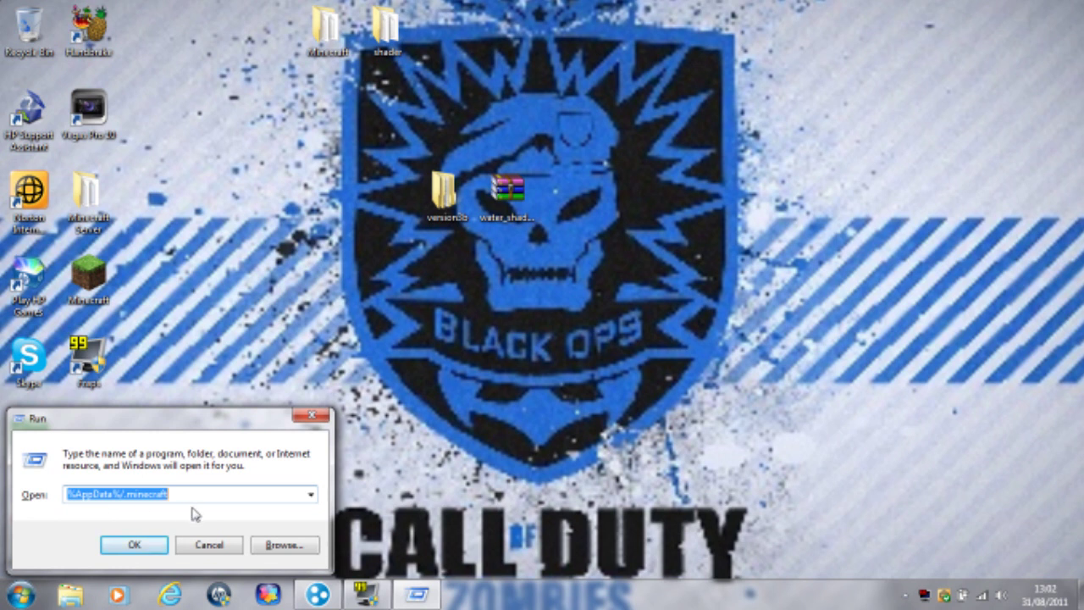
click(137, 542)
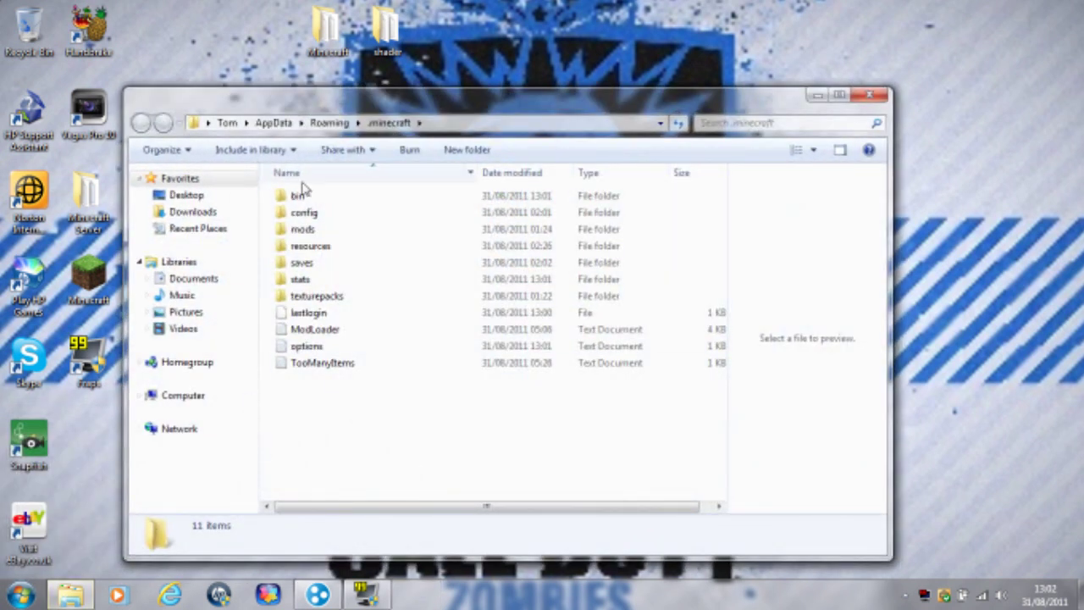
Move the shader folder from the desktop into the bin folder inside .minecraft
click(332, 123)
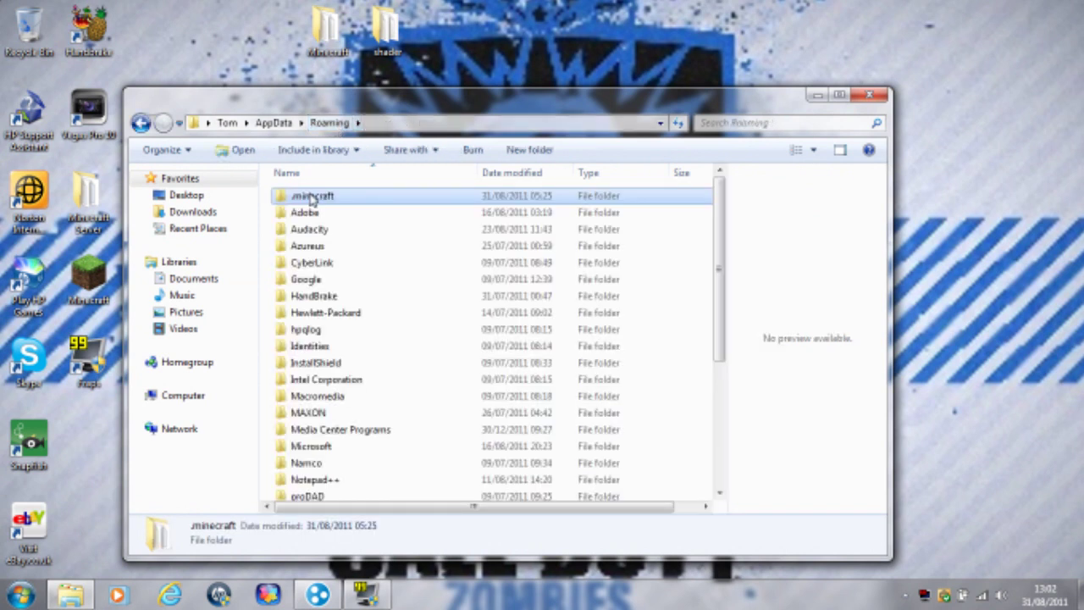
double_click(311, 197)
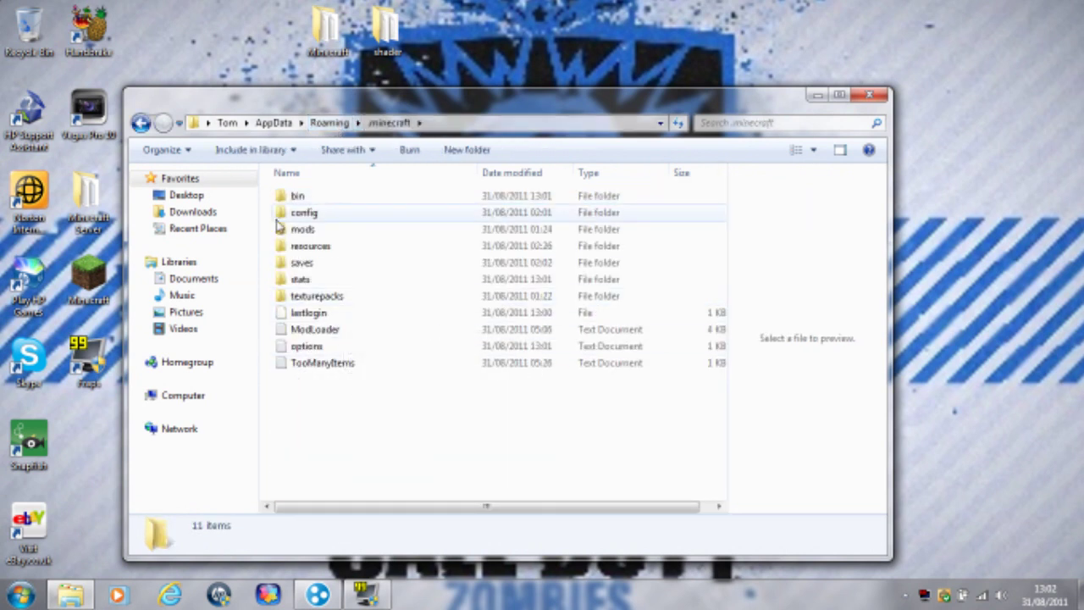
double_click(300, 197)
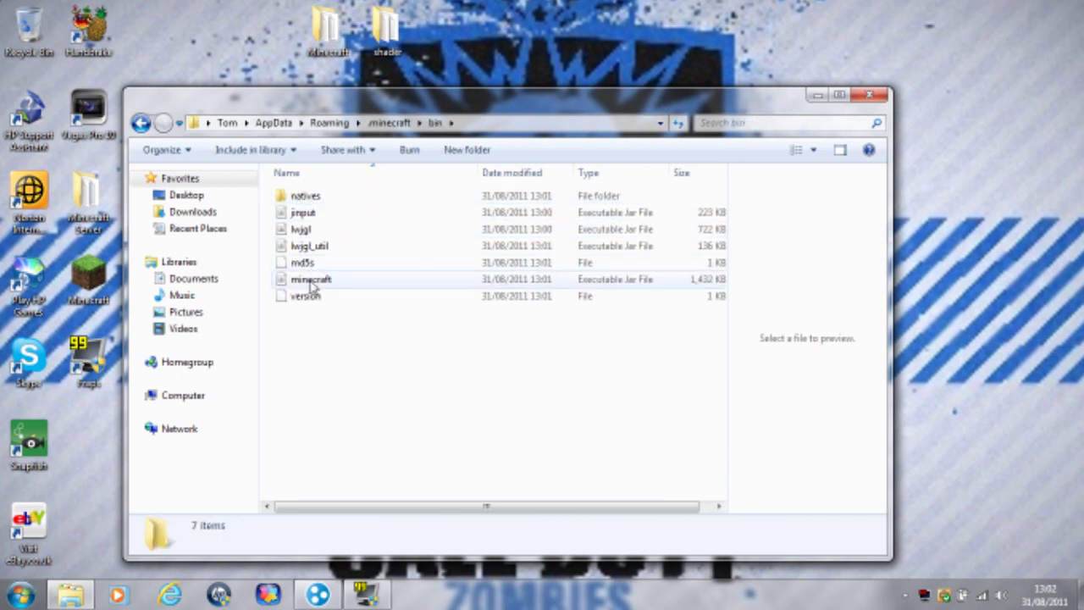
drag(385, 30, 334, 339)
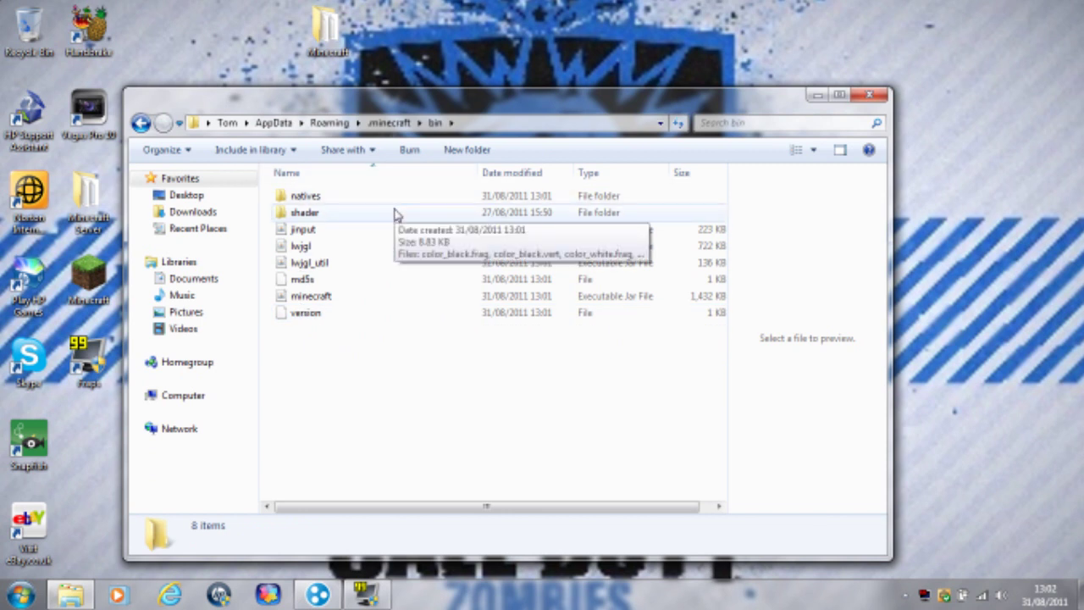
Open minecraft.jar with WinRAR and delete the META-INF folder from it
right_click(315, 295)
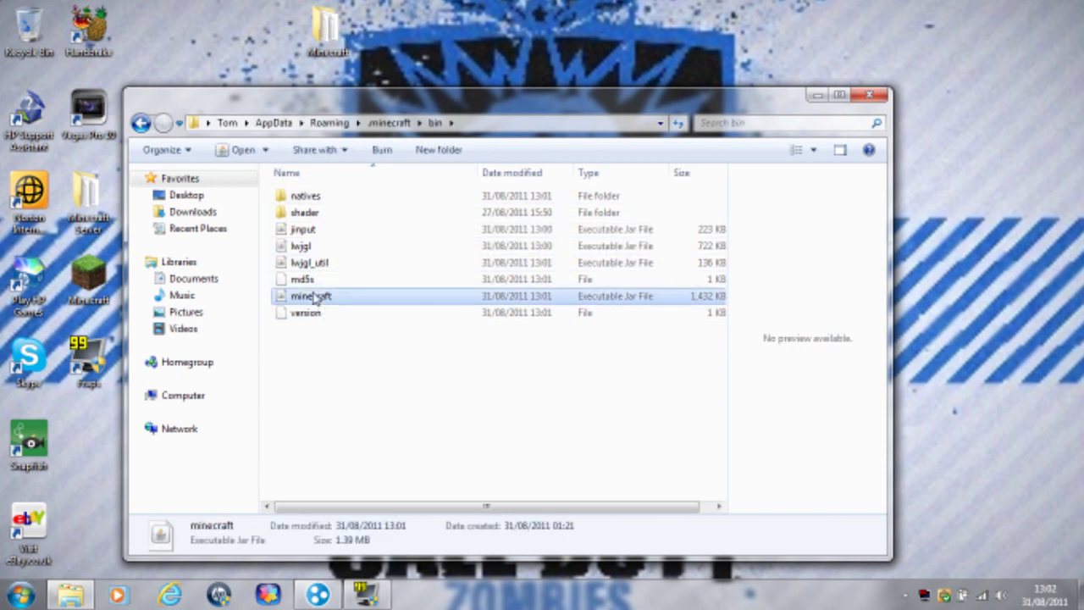
mouse_move(404, 322)
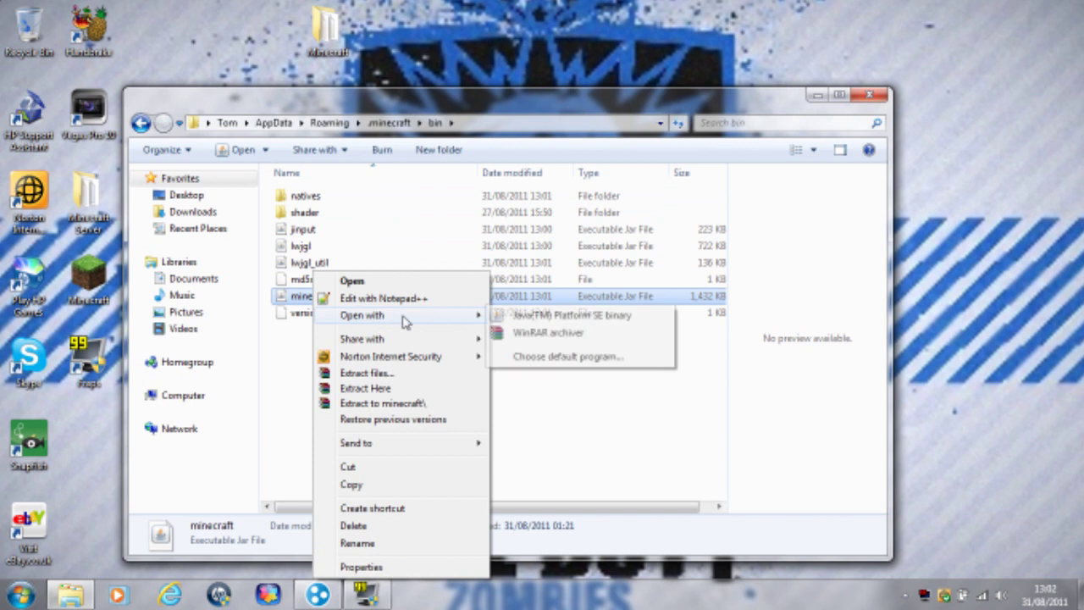
click(526, 335)
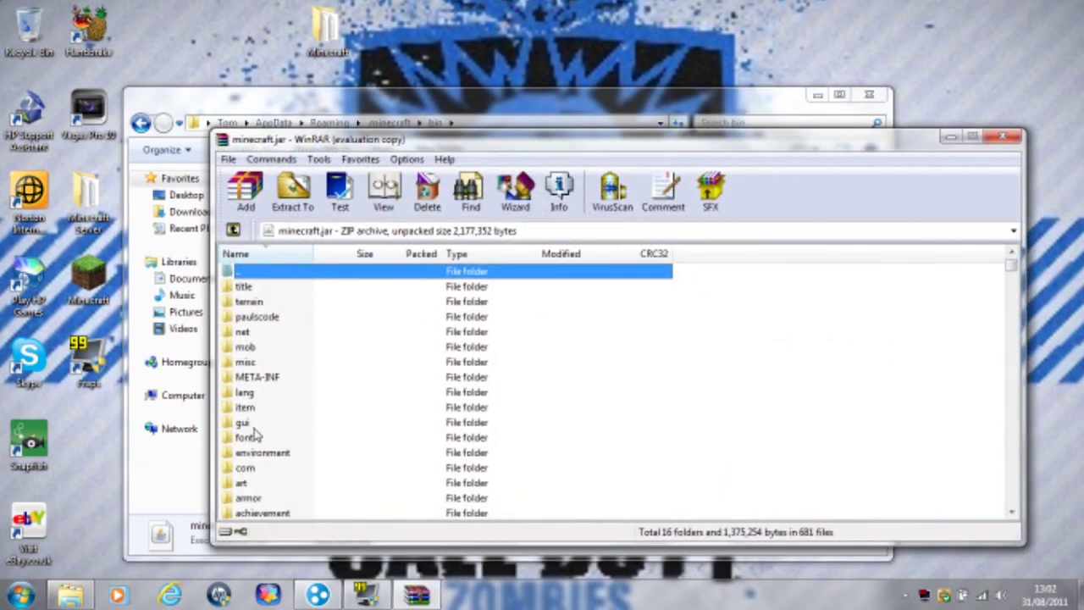
click(266, 378)
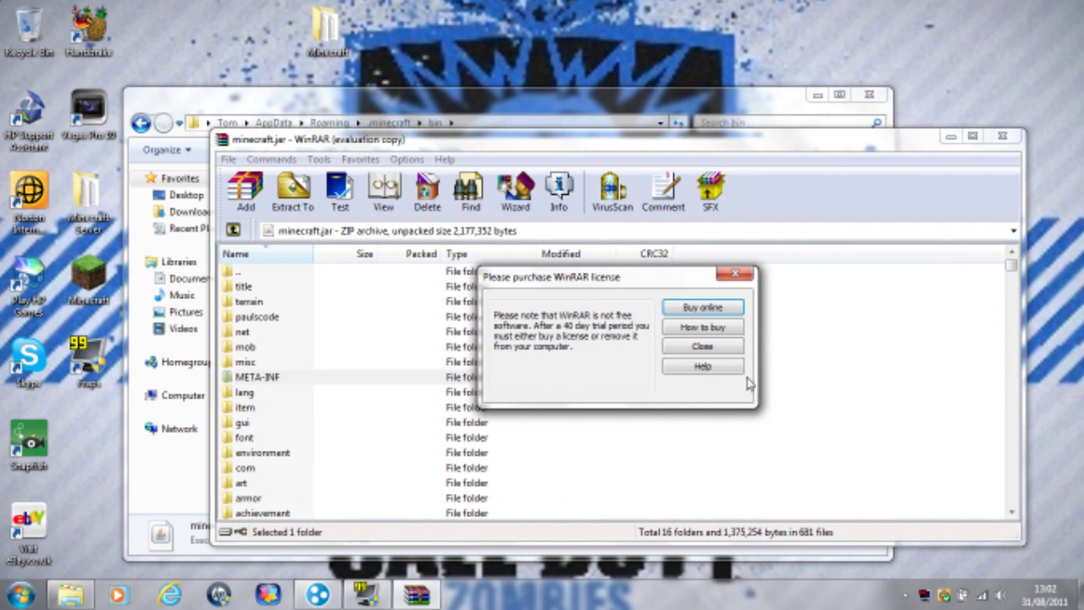
click(732, 347)
right_click(243, 392)
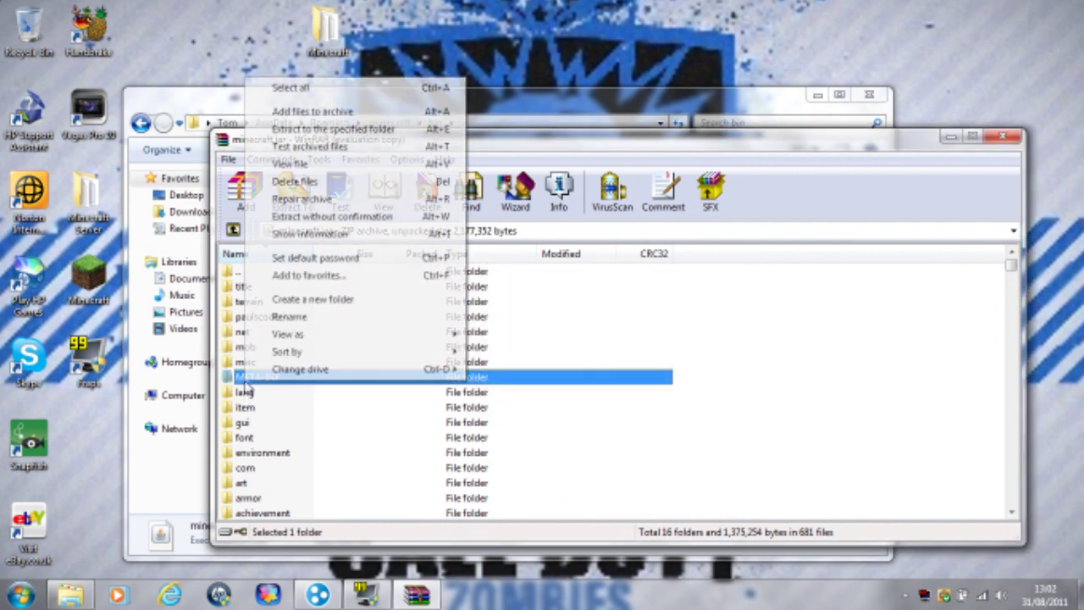
click(310, 186)
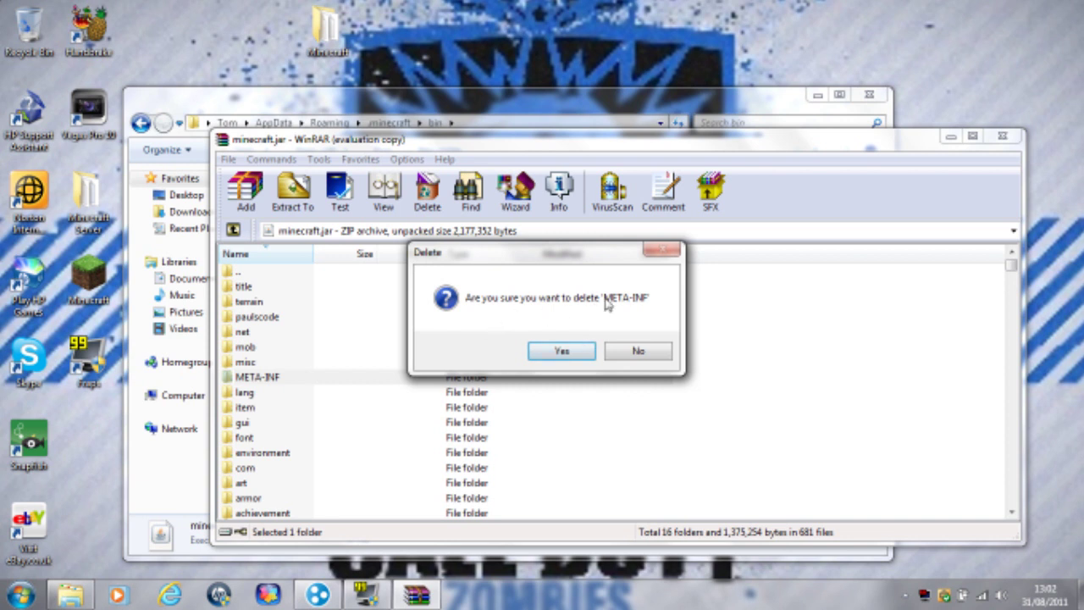
click(561, 350)
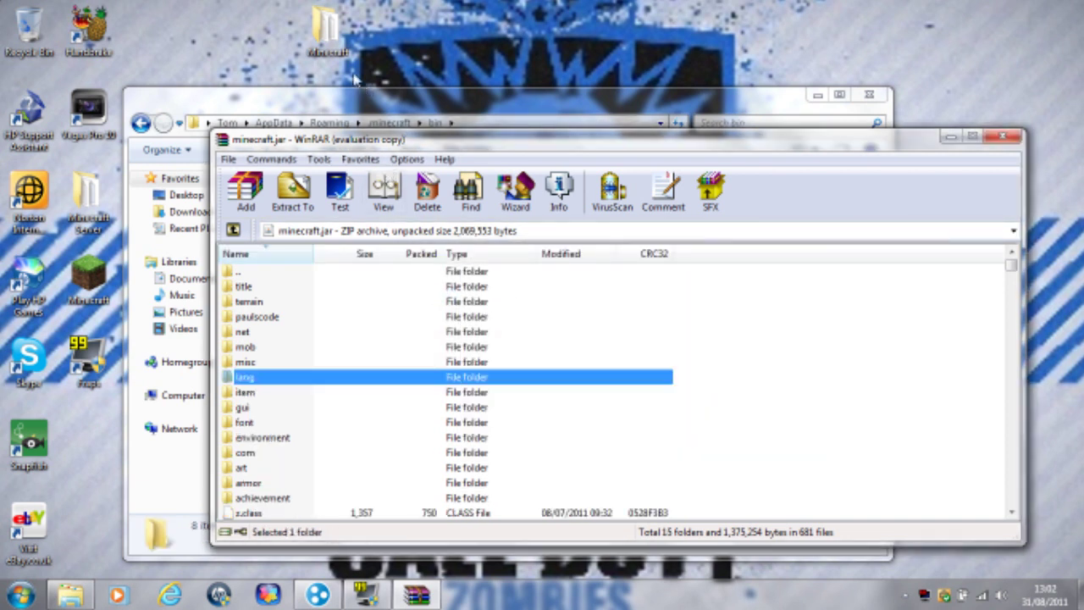
Add all class files from the desktop Minecraft folder to minecraft.jar with add and replace, and close the open windows
double_click(341, 53)
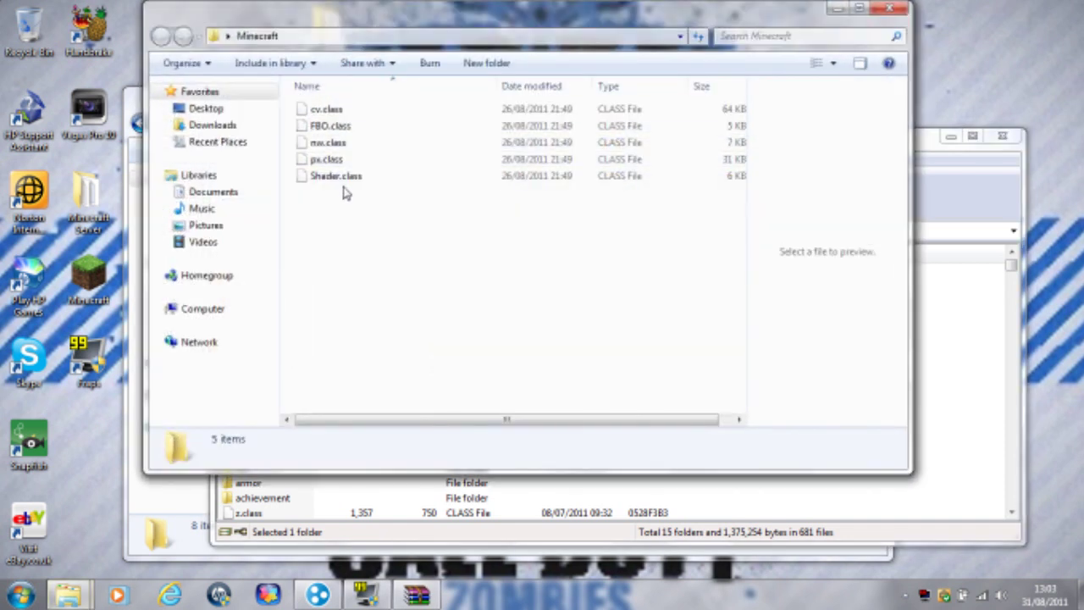
drag(339, 219, 673, 490)
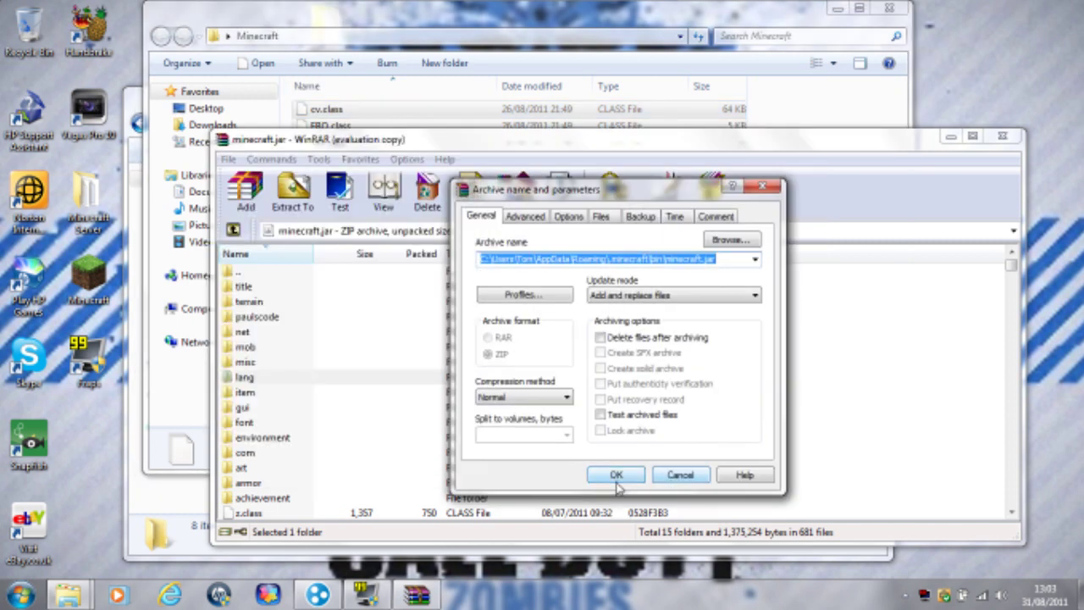
click(620, 479)
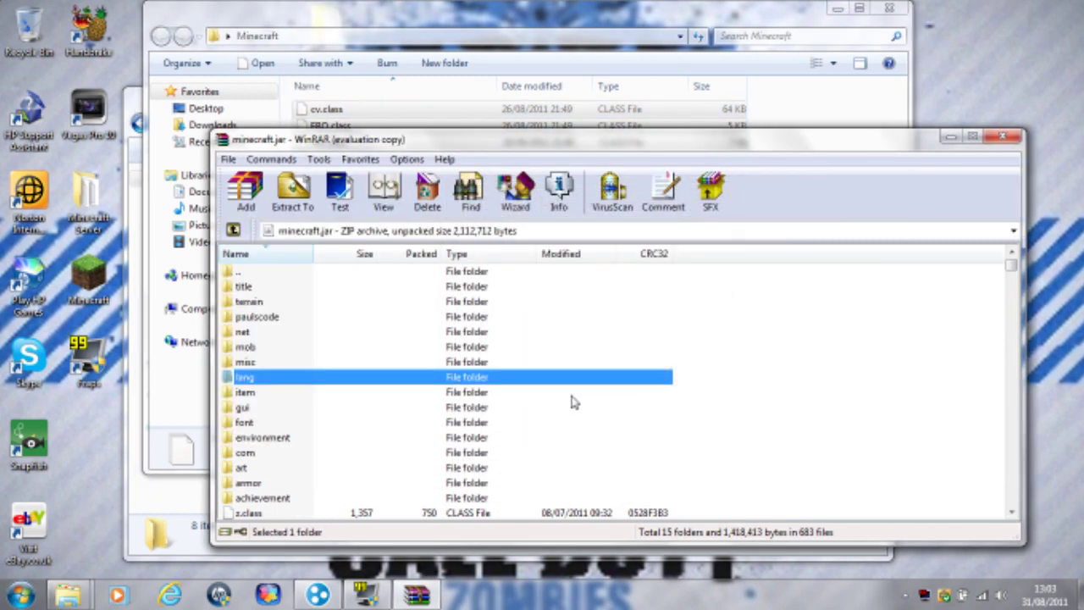
click(1003, 137)
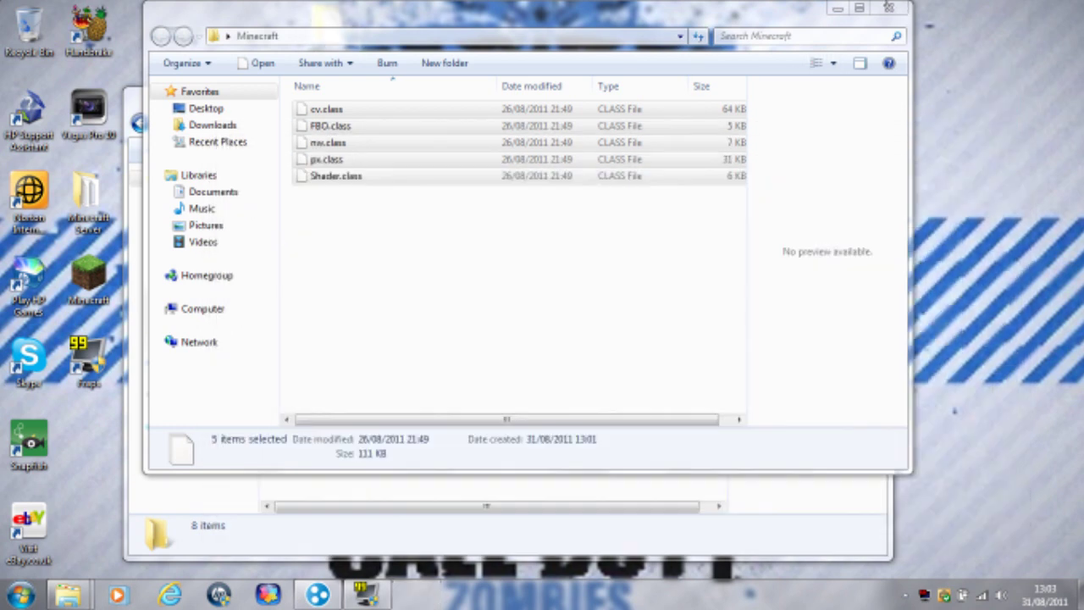
click(889, 8)
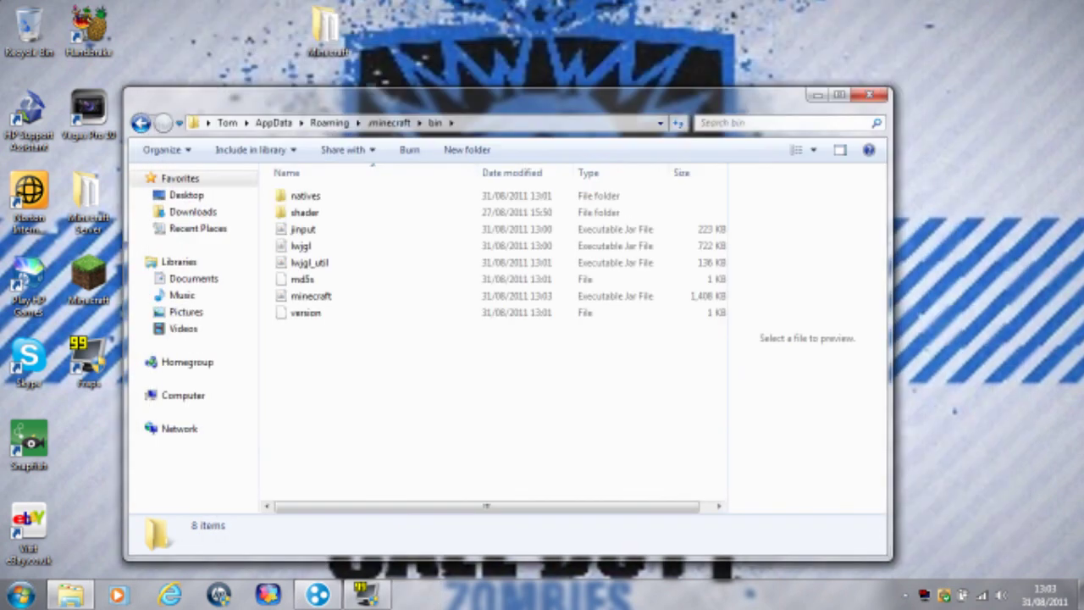
click(868, 97)
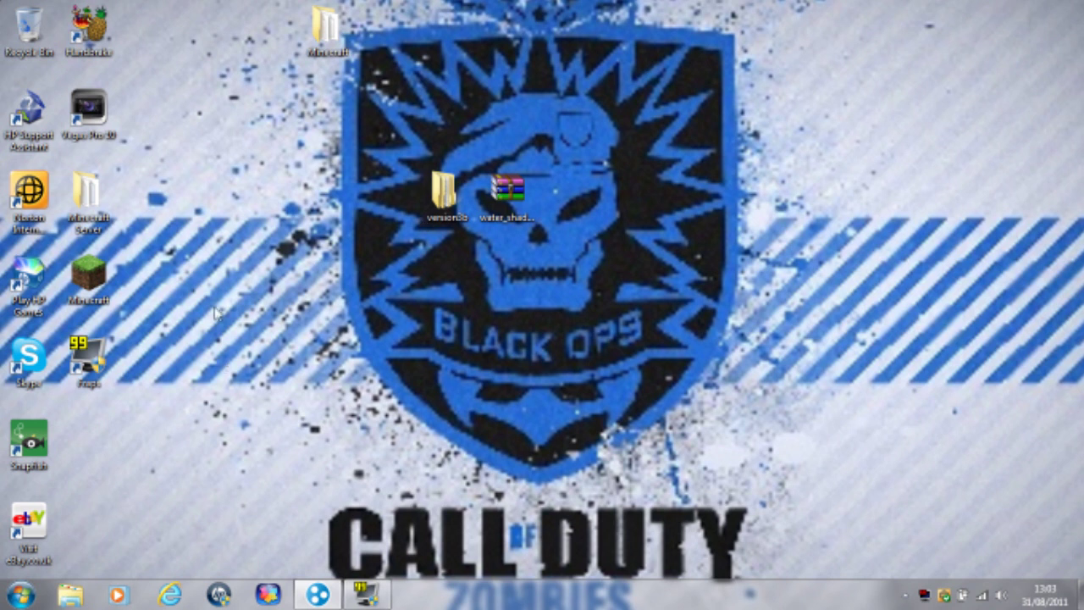
Launch Minecraft from the desktop and log in with the remembered account details
click(101, 297)
double_click(99, 296)
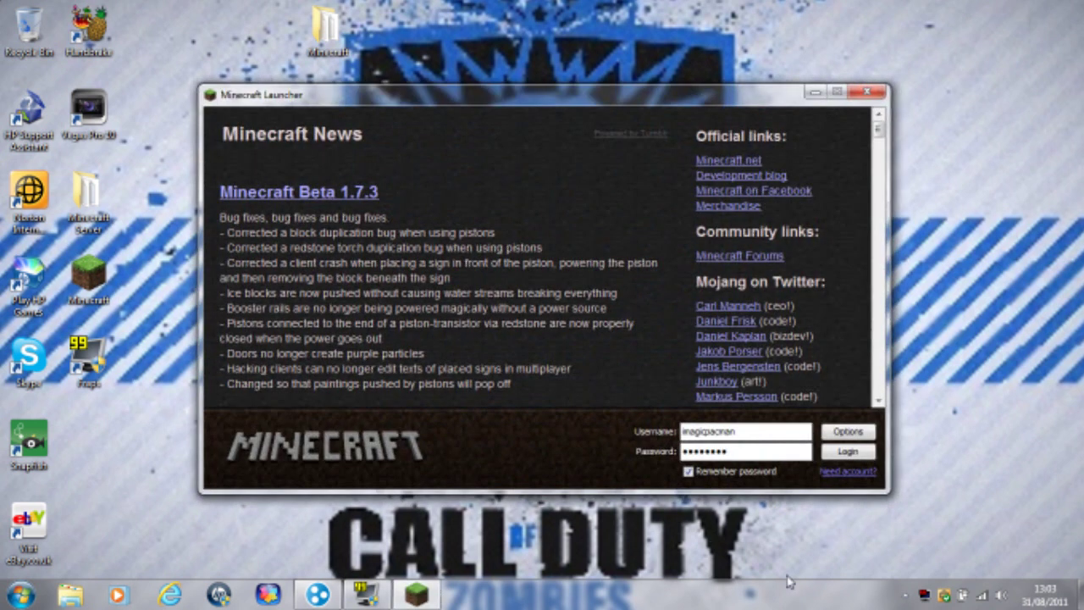
click(864, 451)
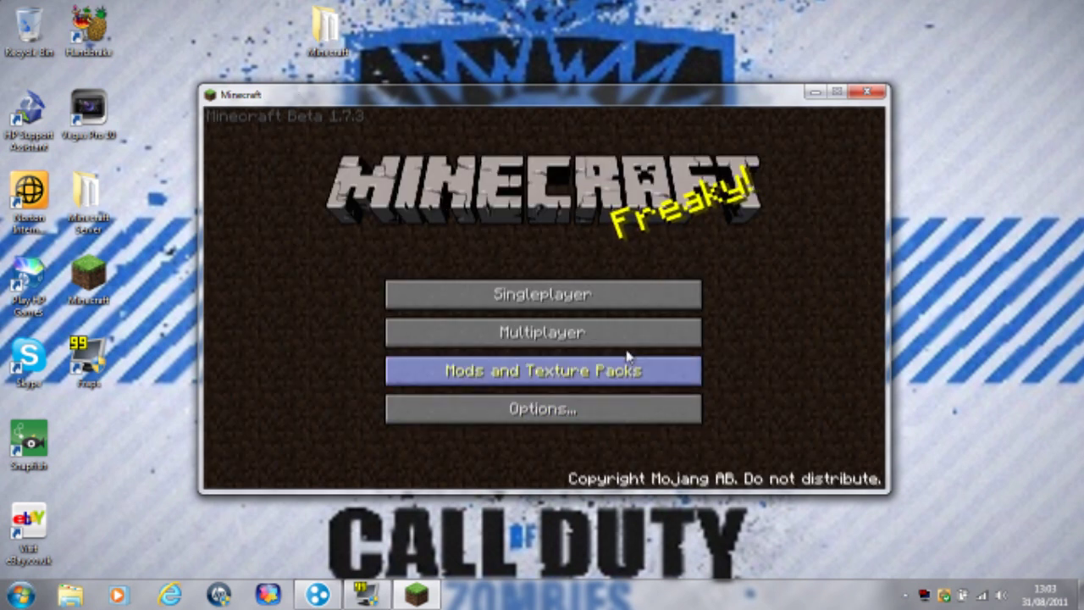
Create a new singleplayer world named Water, using a seed that starts with "Shad"
click(493, 305)
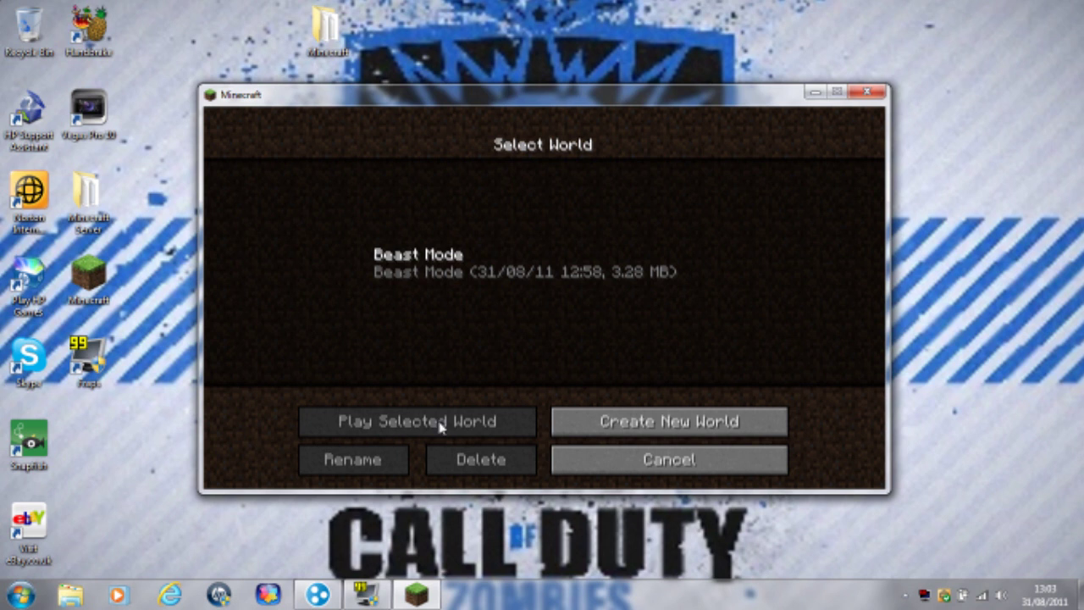
click(637, 421)
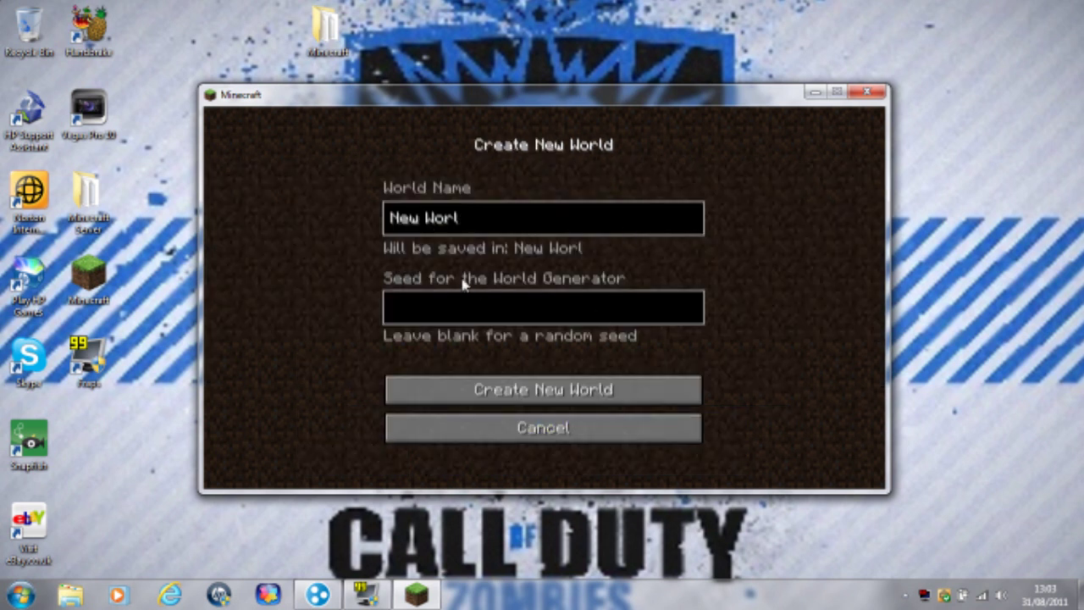
key(BackSpace)
key(BackSpace)
key(BackSpace)
key(BackSpace)
key(BackSpace)
key(BackSpace)
key(BackSpace)
key(BackSpace)
text(Water)
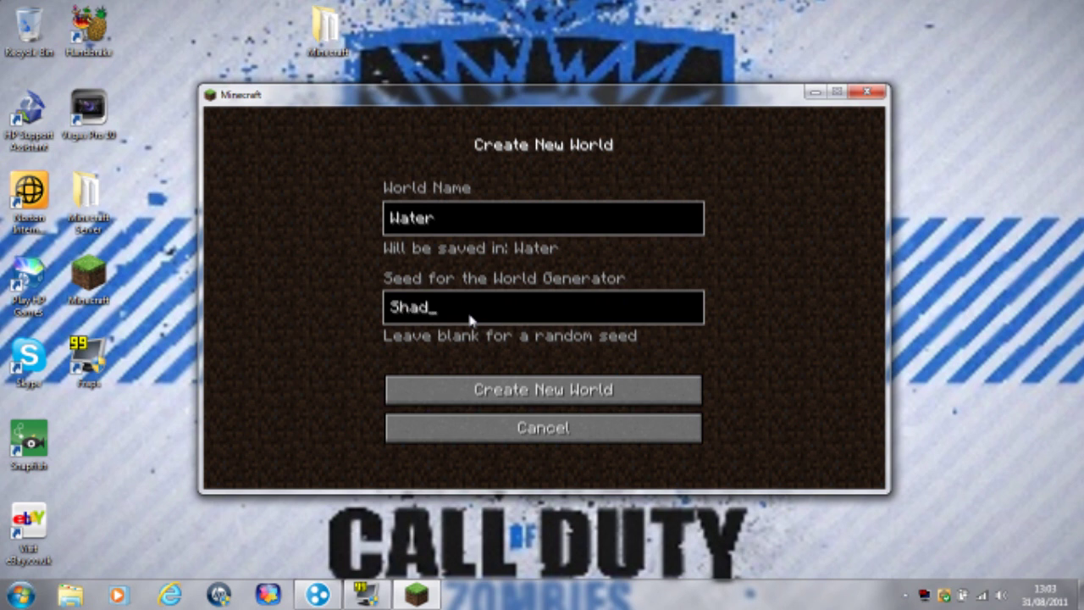
click(476, 390)
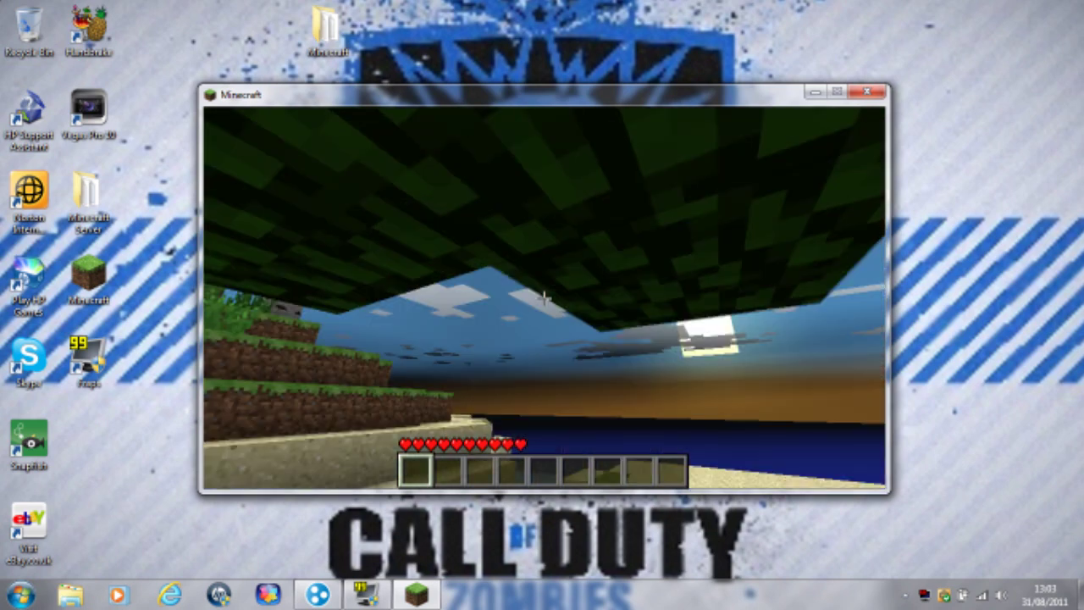
Walk along the sandy shore and examine the shaded water's reflections and transparency, including at the water's edge beside the tree
key(w)
key(w)
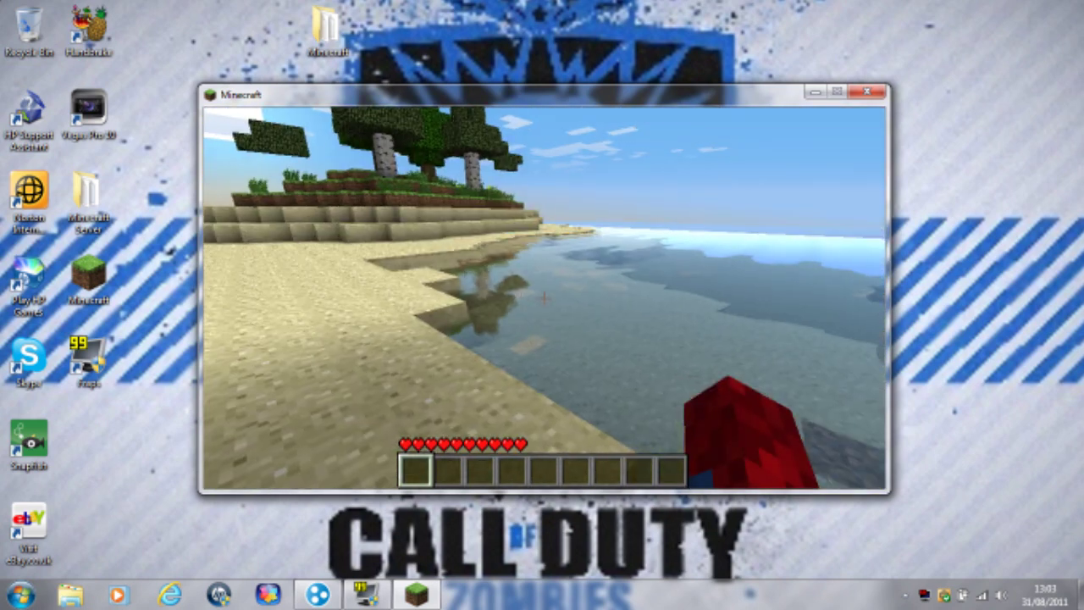
key(w)
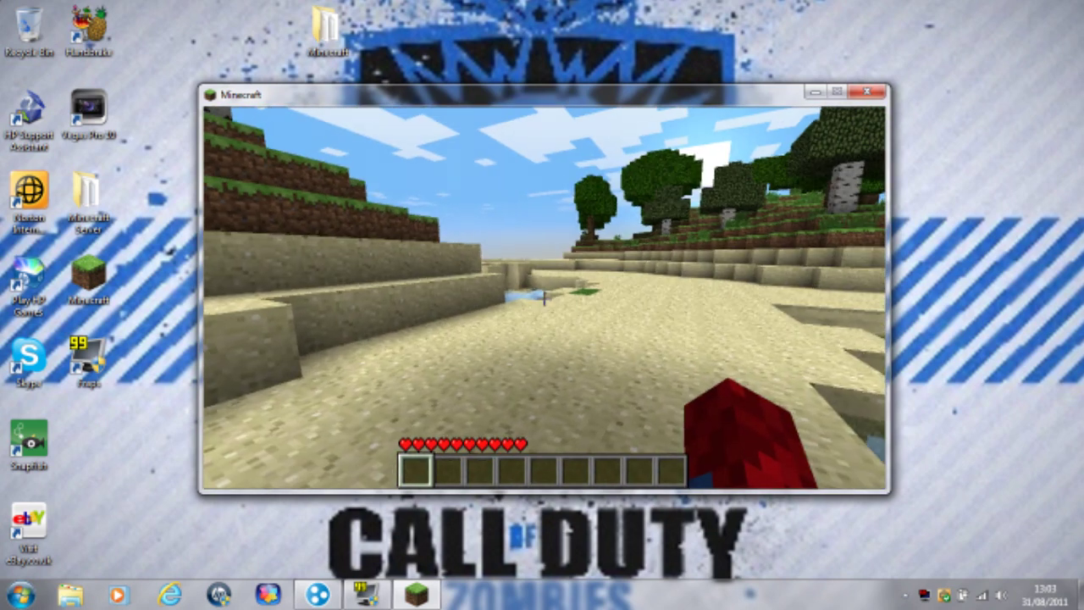
key(w)
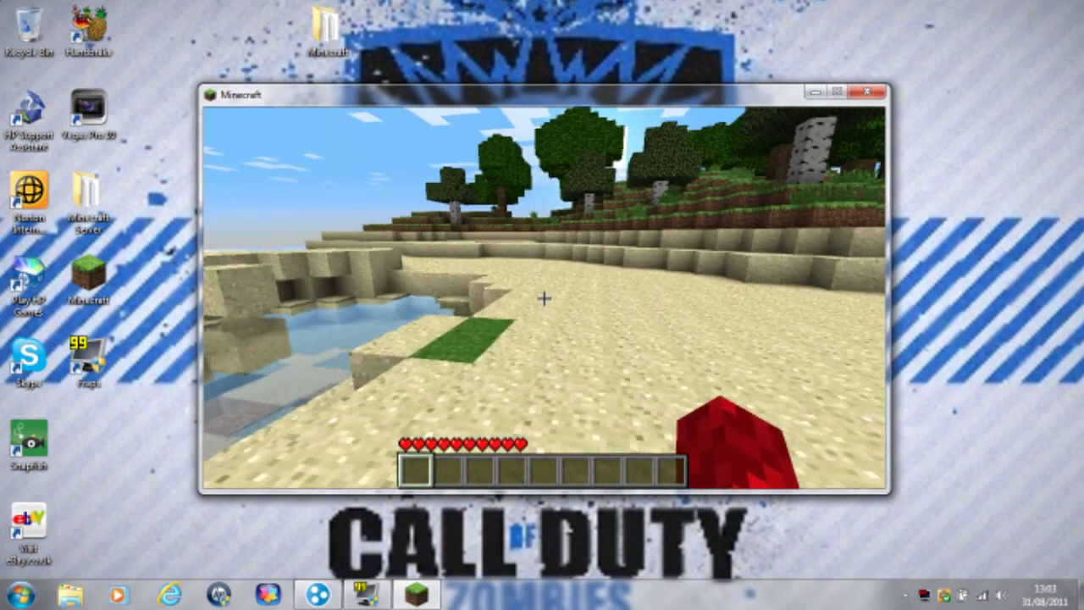
key(w)
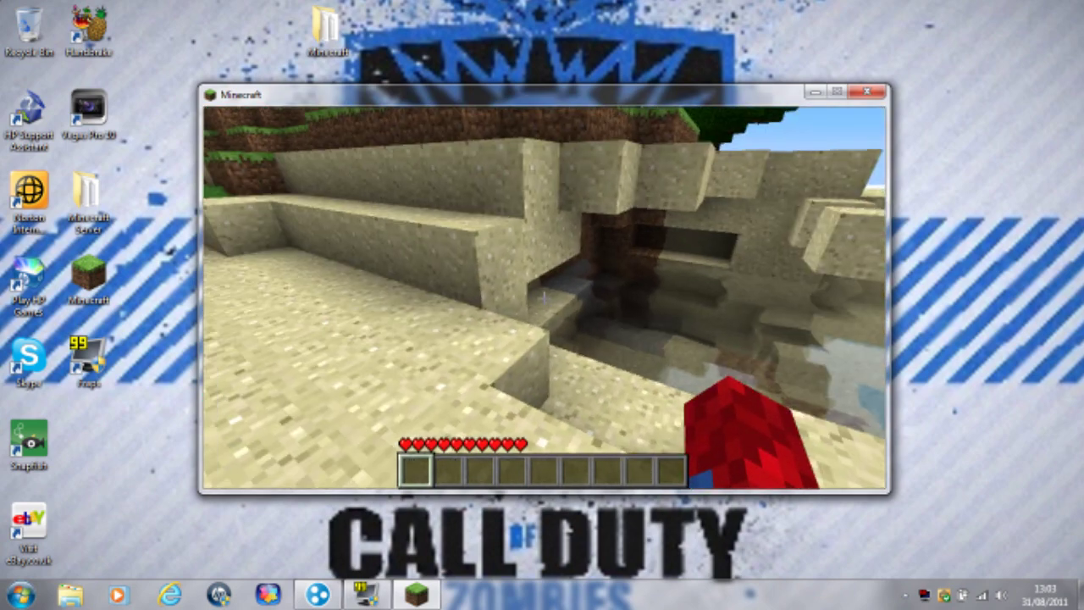
key(w)
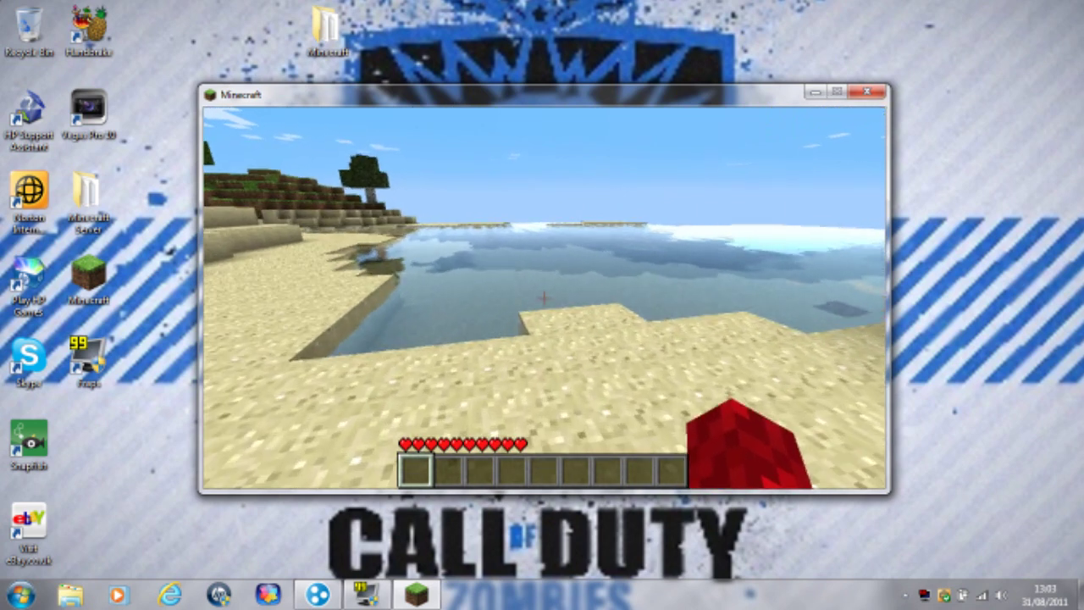
key(w)
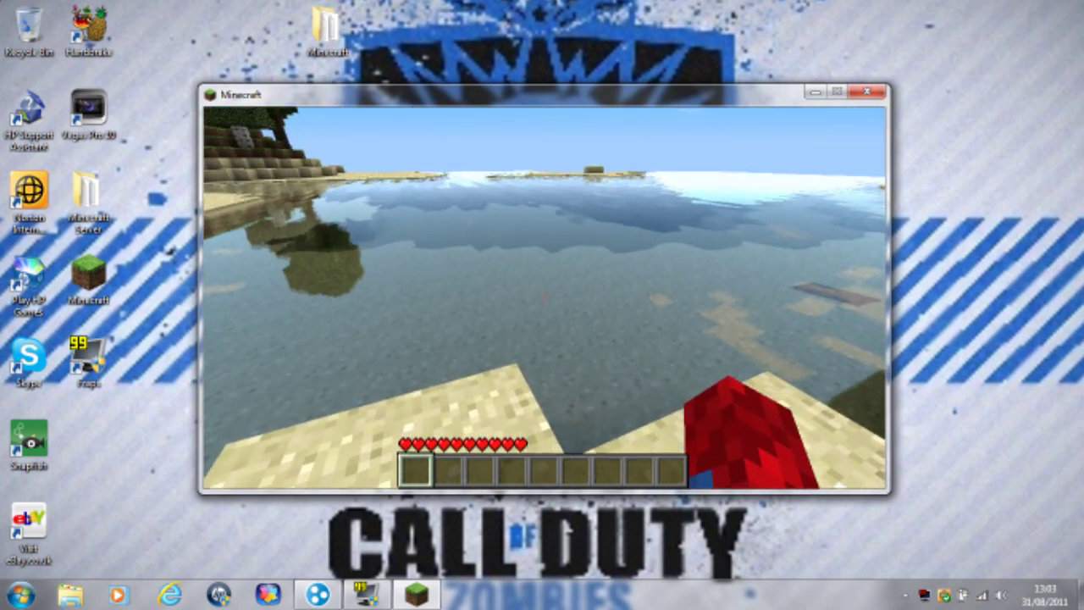
key(w)
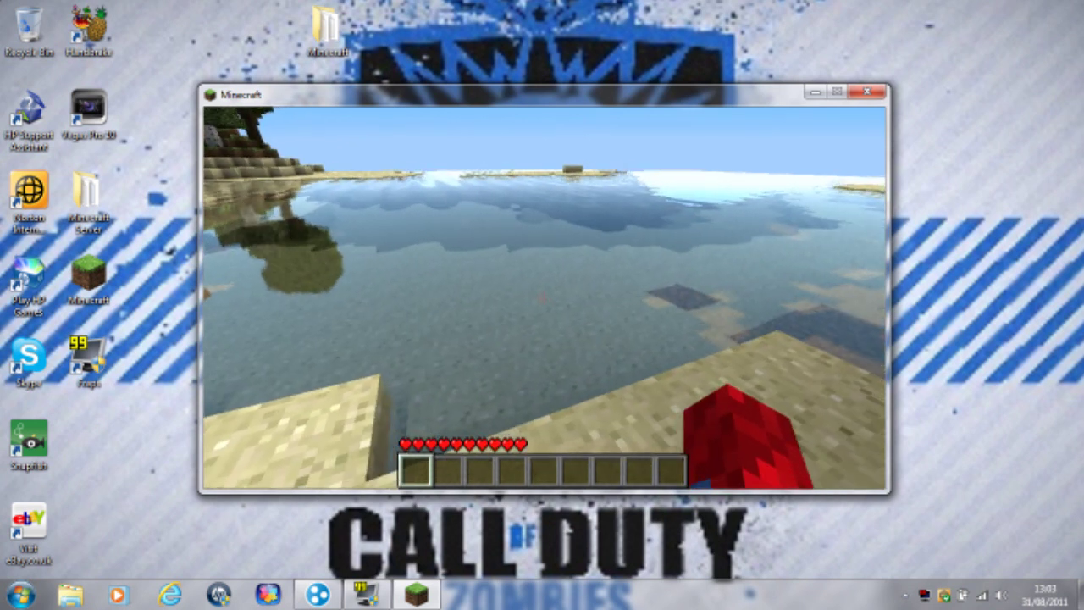
key(w)
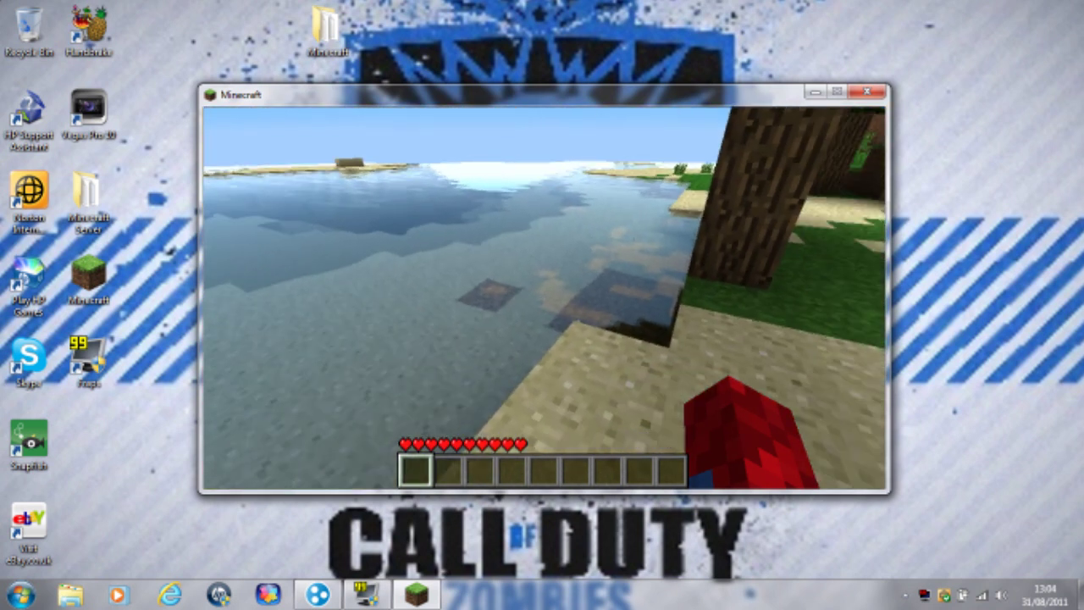
key(w)
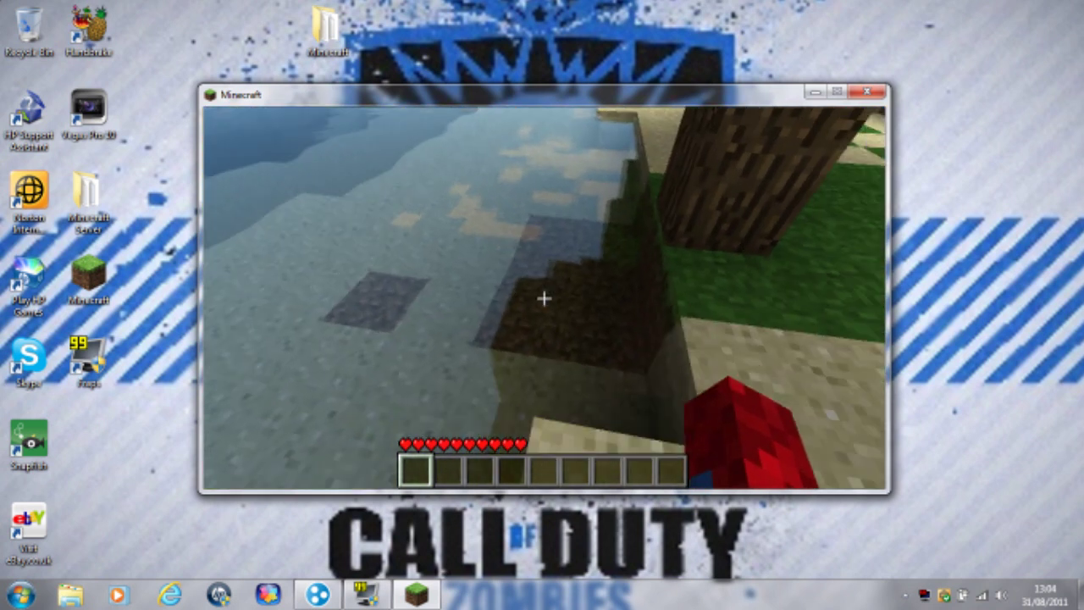
mouse_move(544, 298)
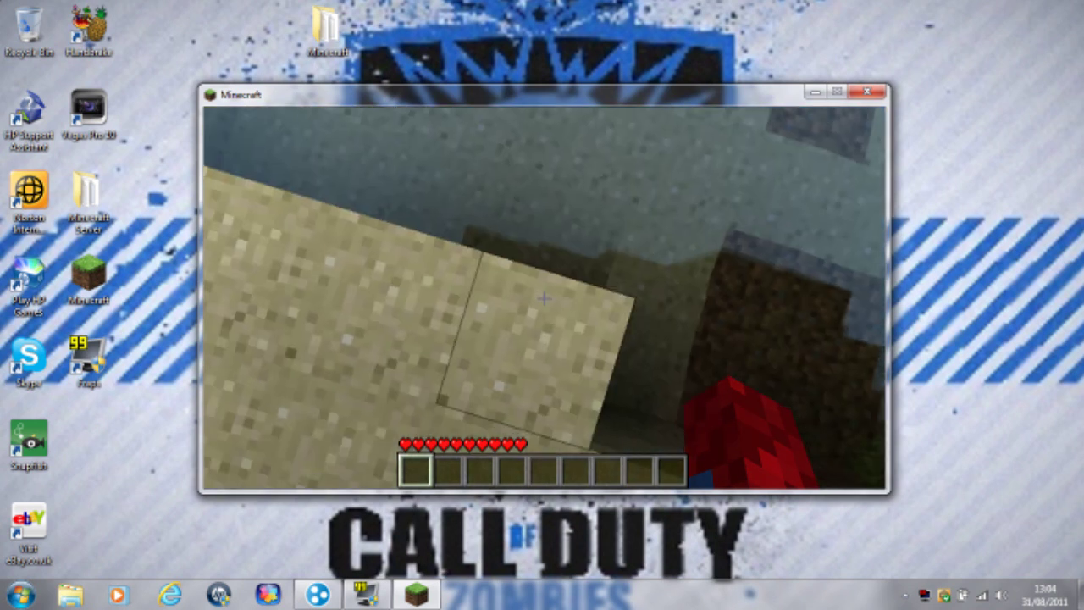
key(e)
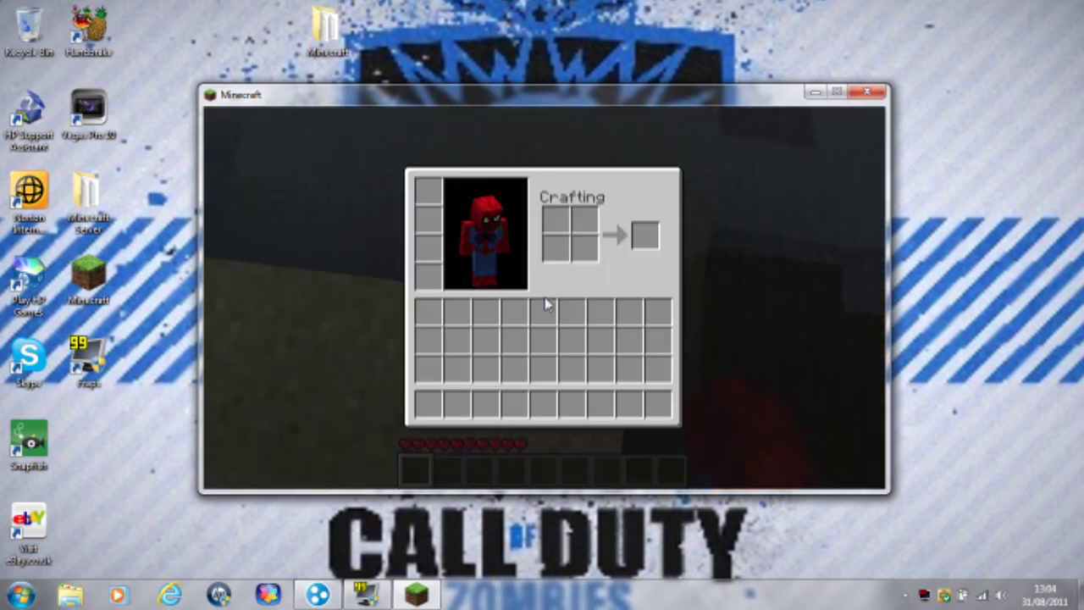
key(e)
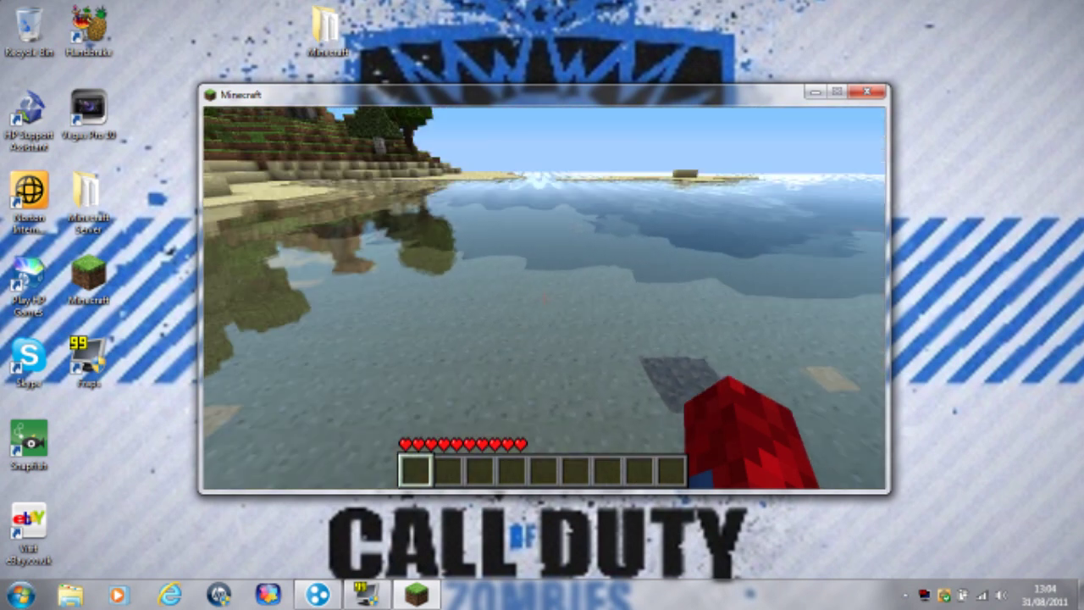
Swim across to the sandbar, climb onto it and examine the water surface and reflections around it
key(w)
key(w)
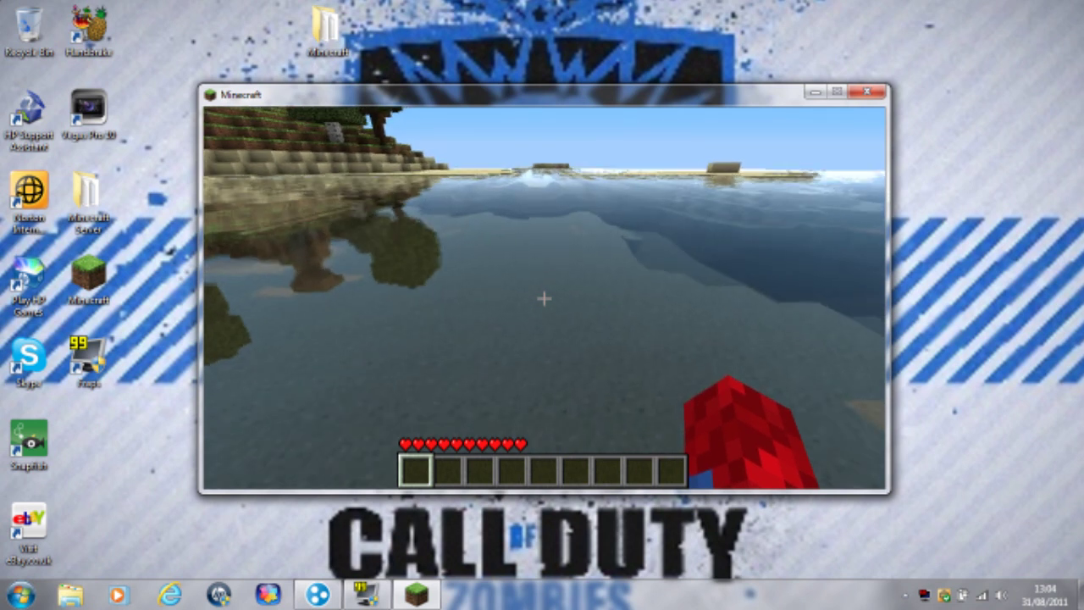
key(w)
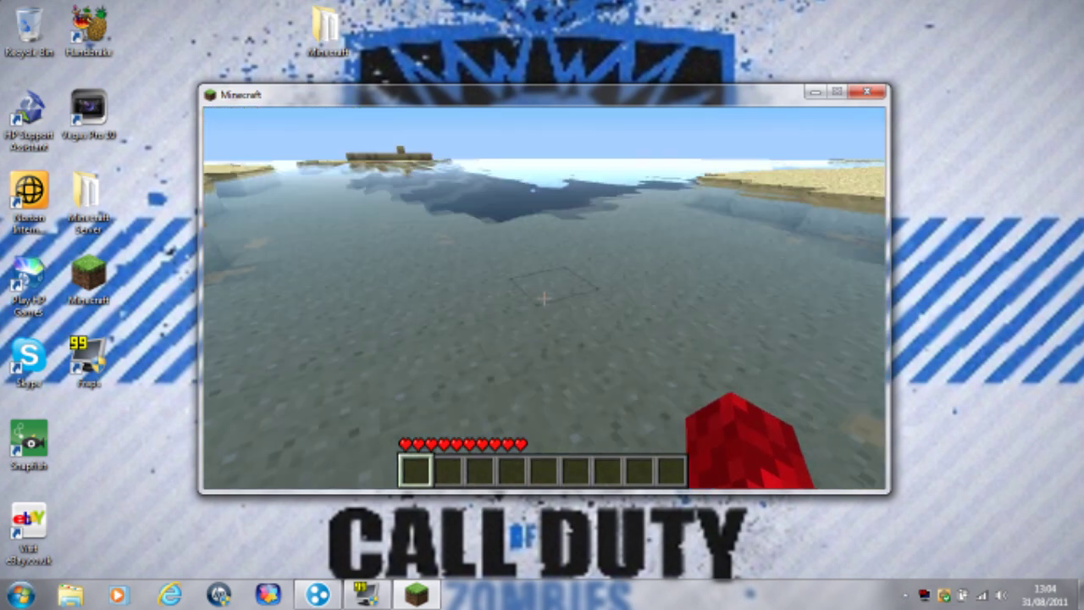
key(w)
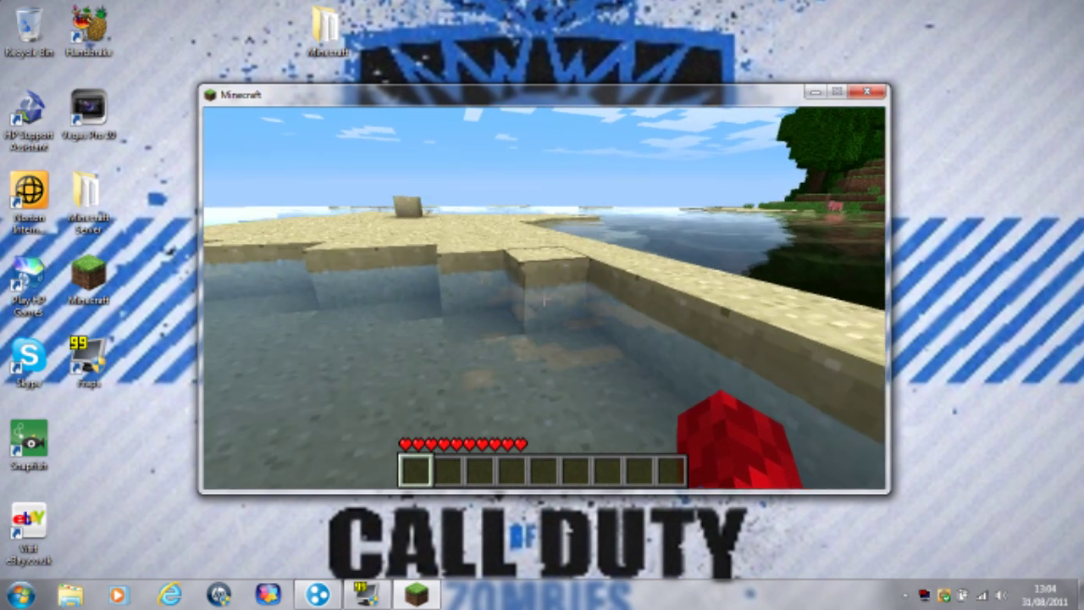
key(w)
key(space)
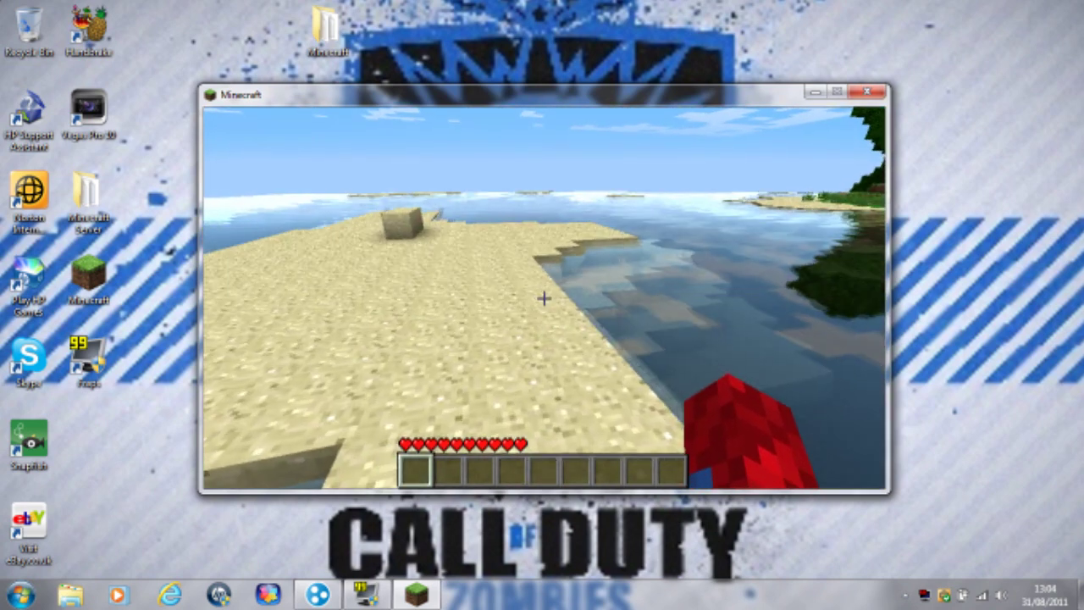
key(w)
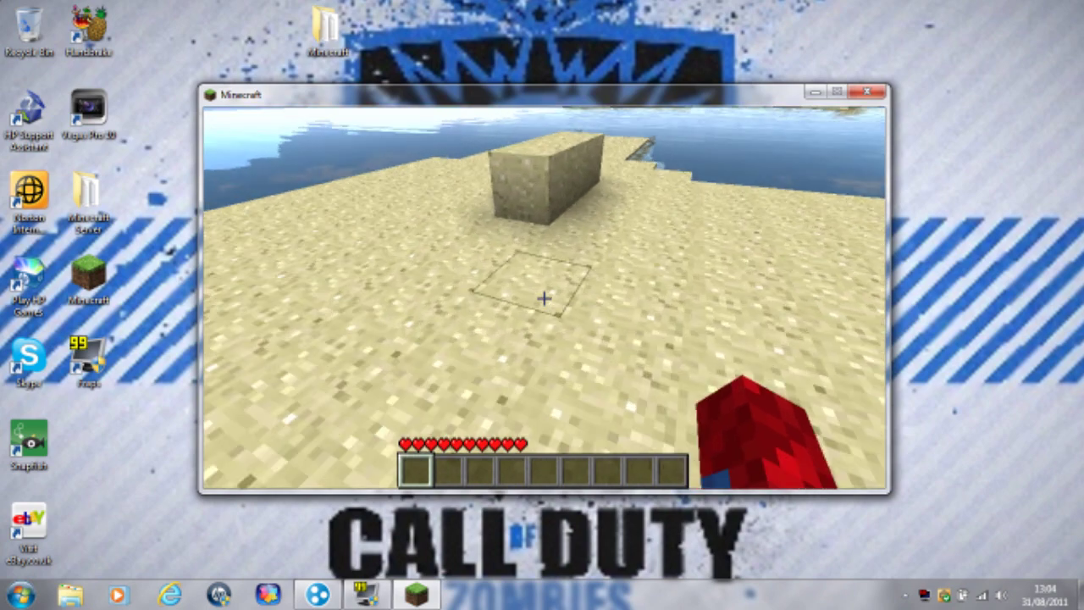
key(w)
key(space)
click(544, 298)
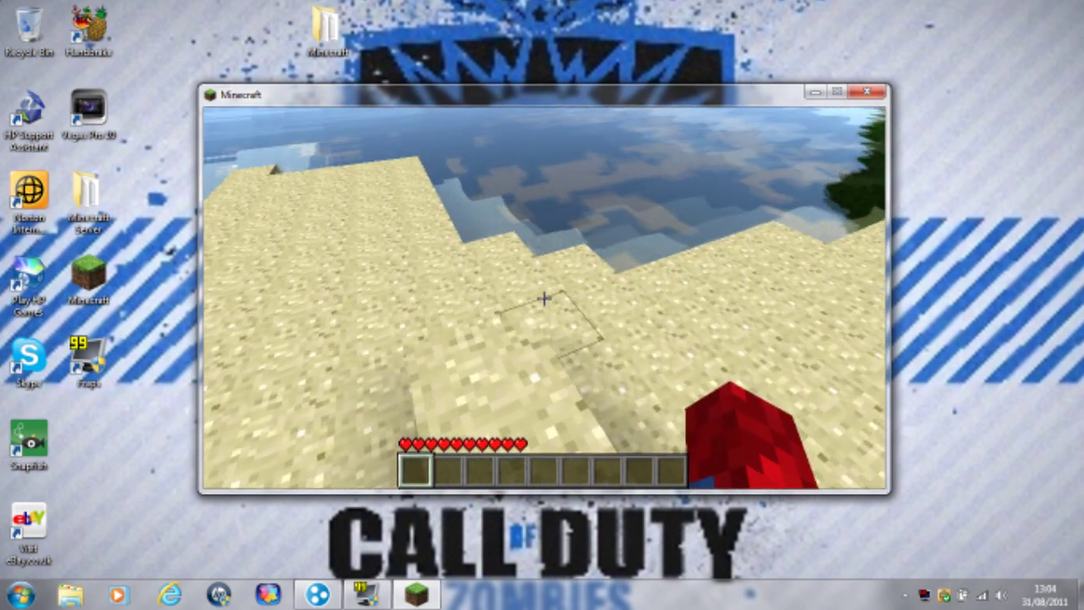